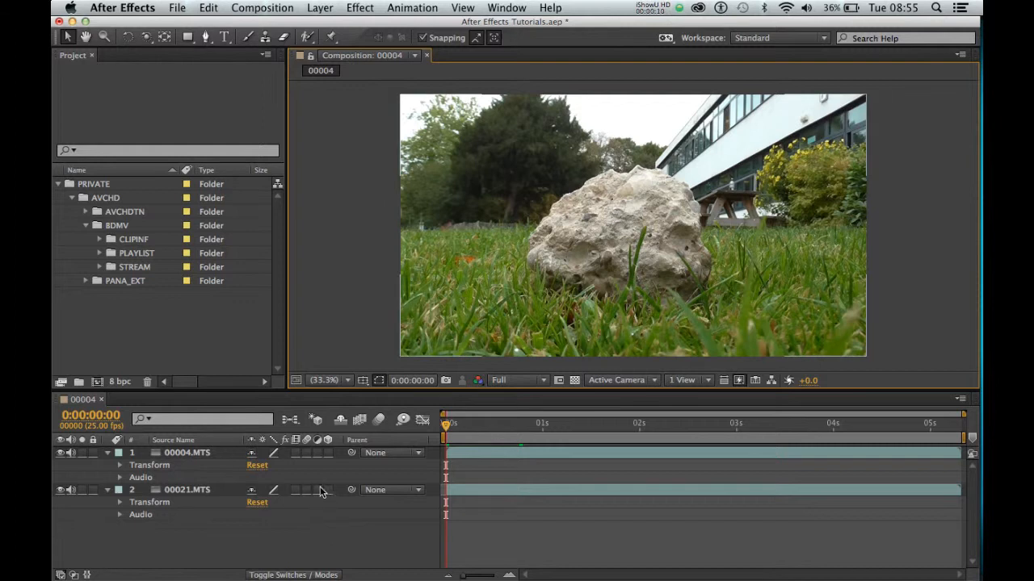
# - Make the 00004.MTS and 00021.MTS layers 3D and show the composition in the 2 Views - Horizontal layout
pyautogui.click(327, 452)
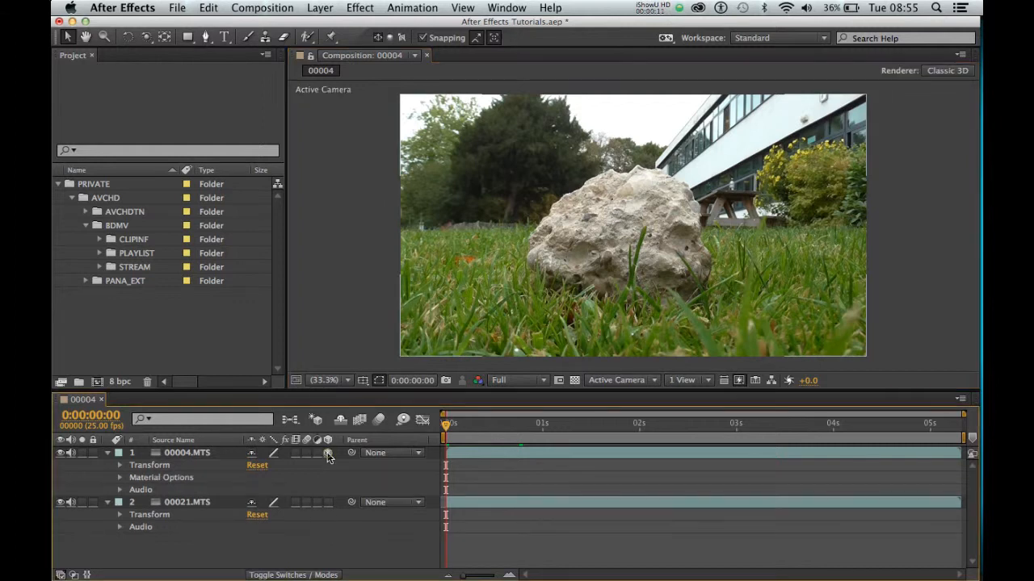
pyautogui.click(327, 502)
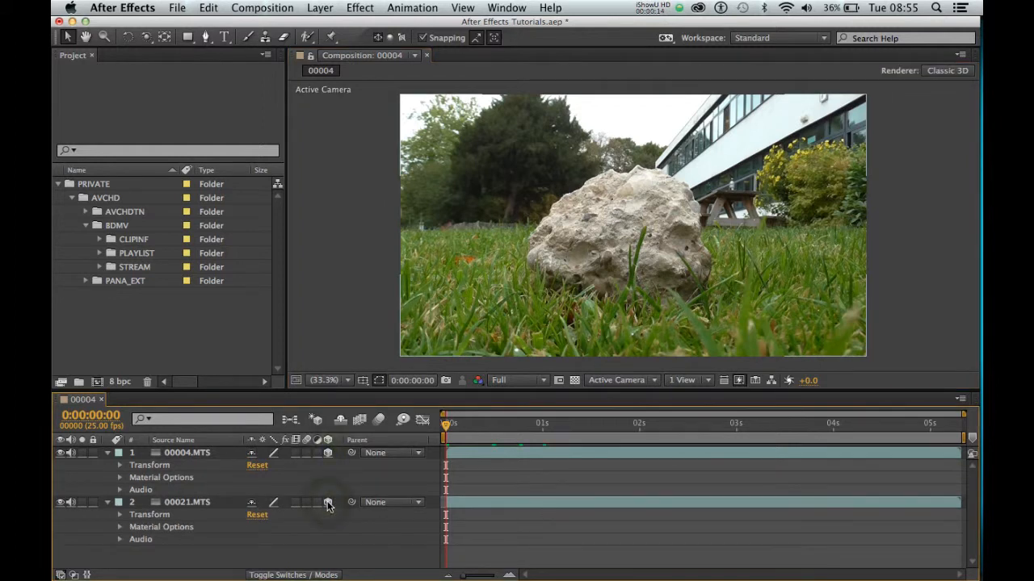
pyautogui.click(710, 381)
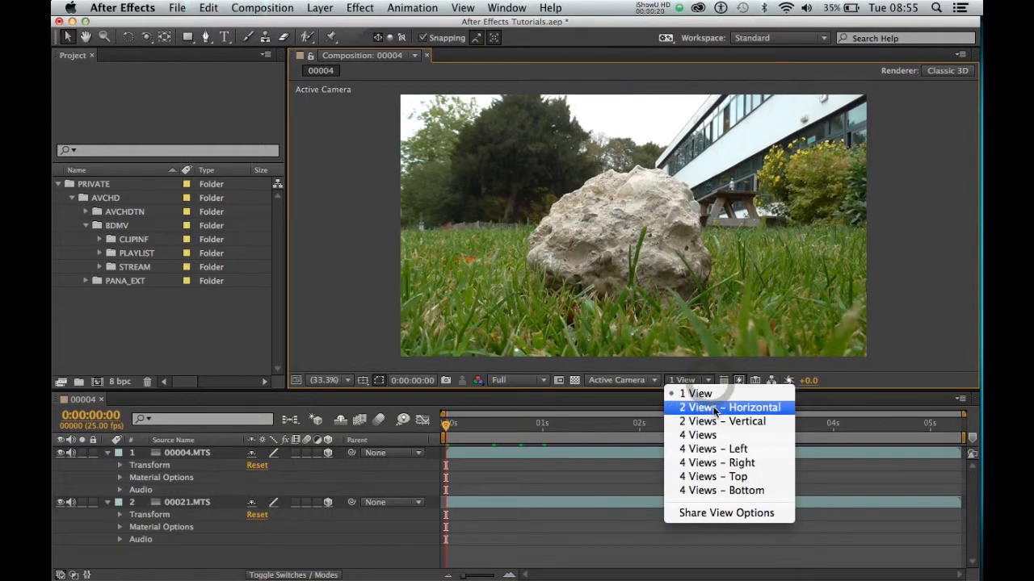
pyautogui.click(745, 415)
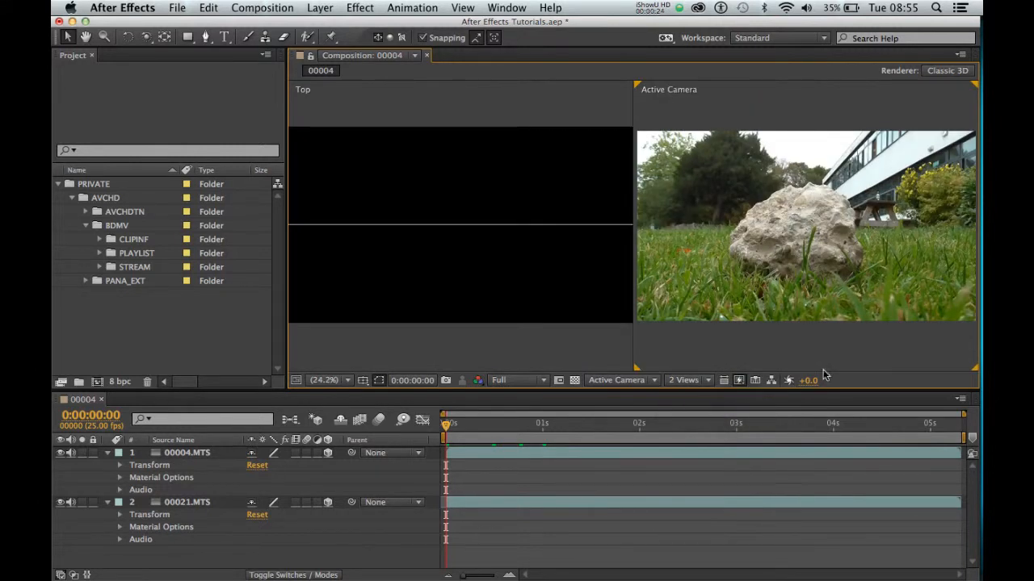
# - Examine how the 00004.MTS and 00021.MTS layers appear in the Top view compared with the Active Camera view
pyautogui.click(817, 275)
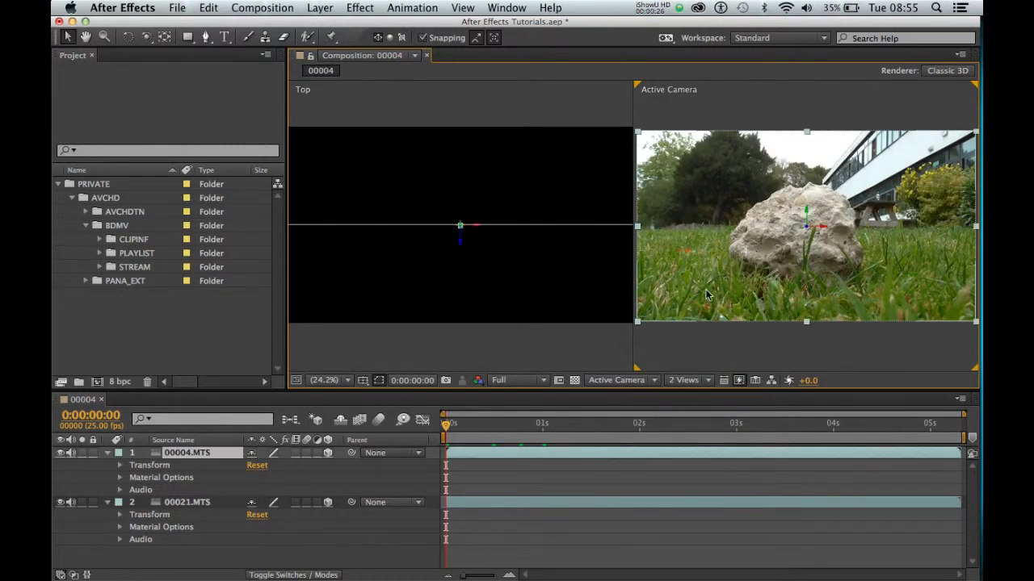
pyautogui.click(495, 299)
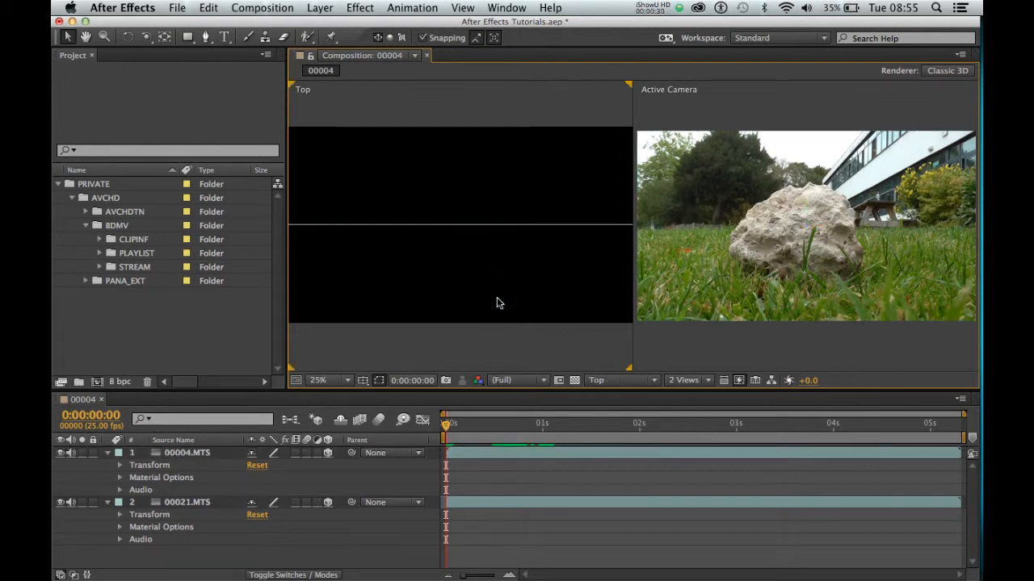
pyautogui.click(653, 381)
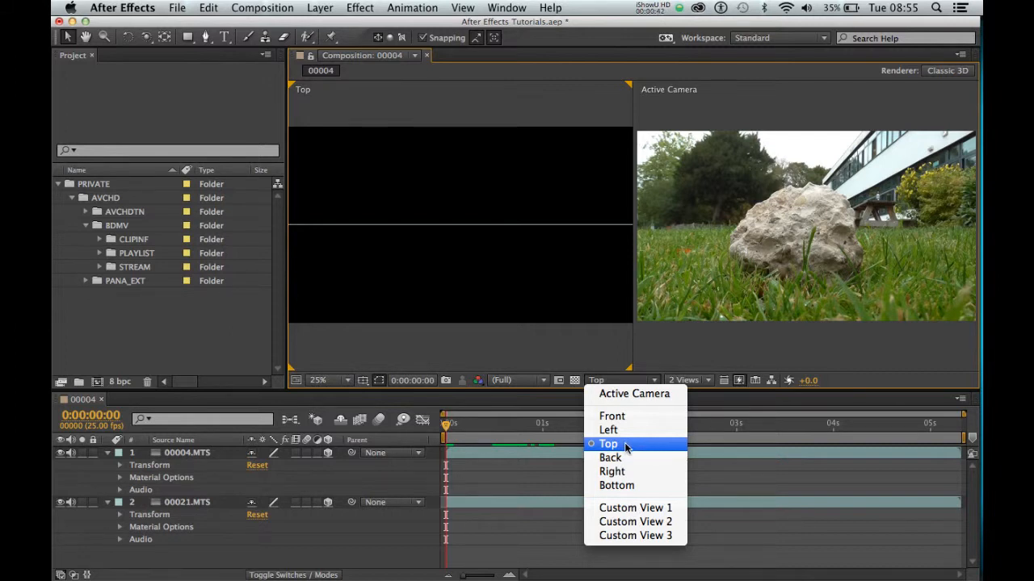
pyautogui.click(471, 231)
pyautogui.click(471, 231)
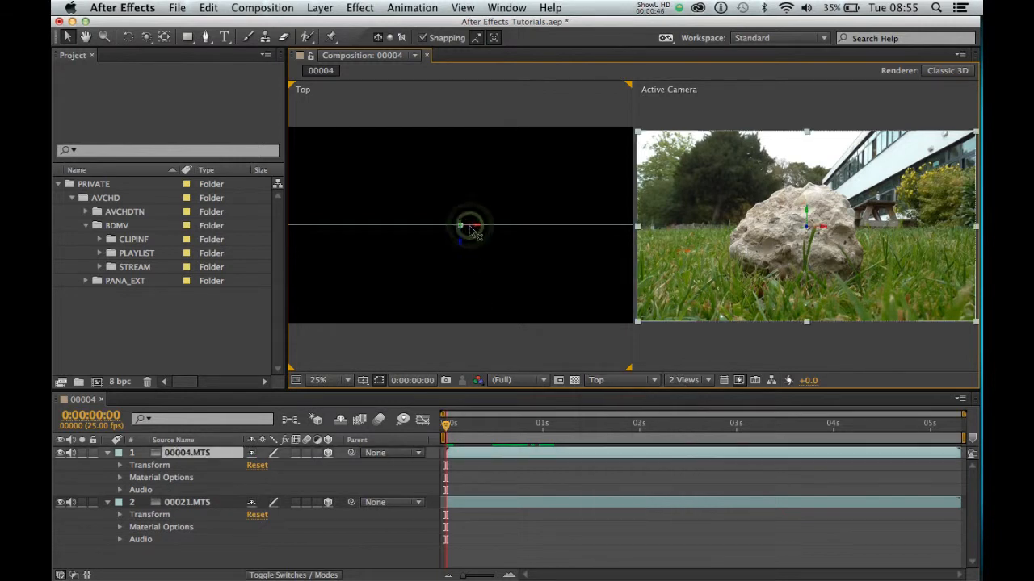
pyautogui.click(197, 503)
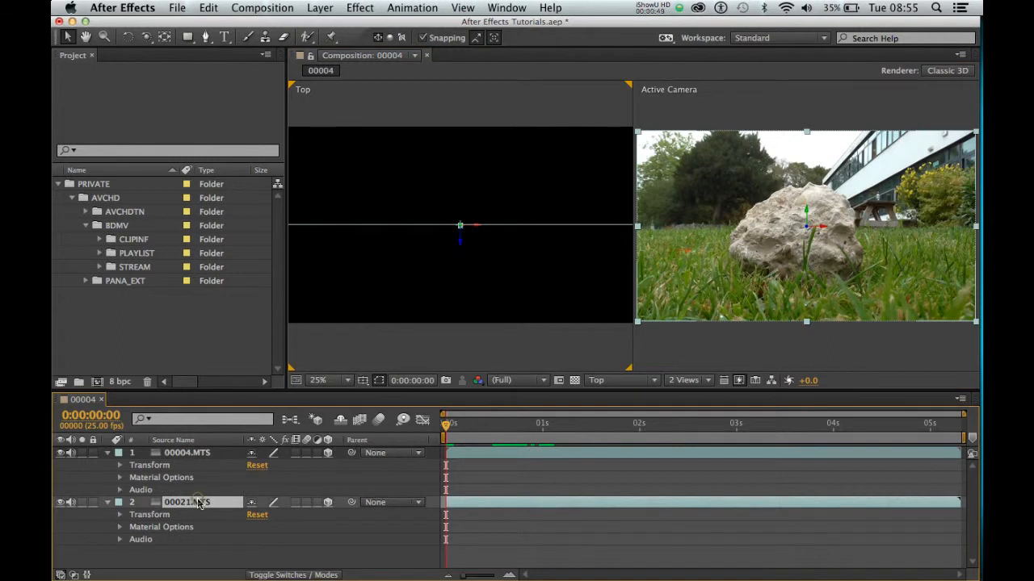
pyautogui.click(461, 228)
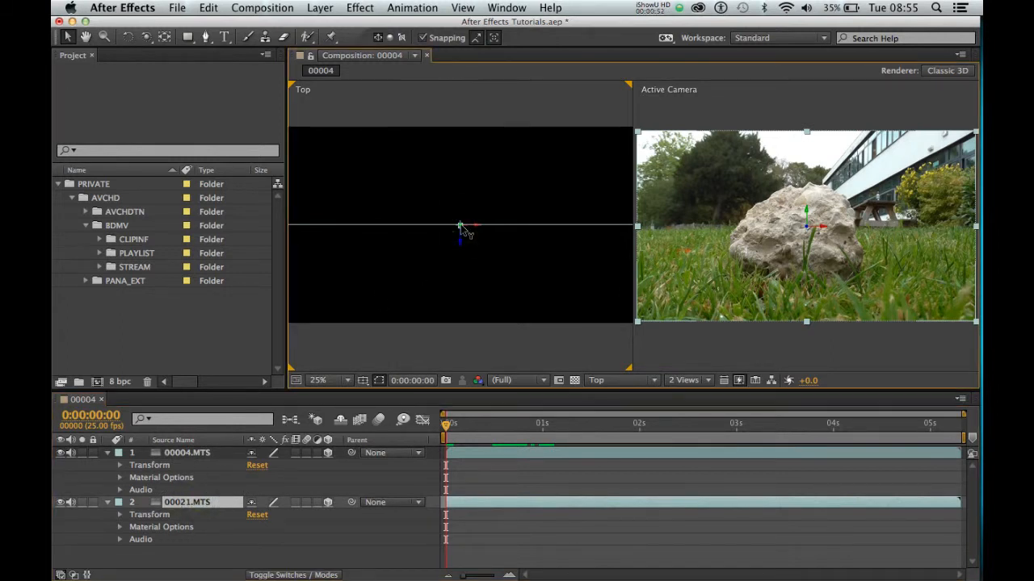
pyautogui.click(504, 327)
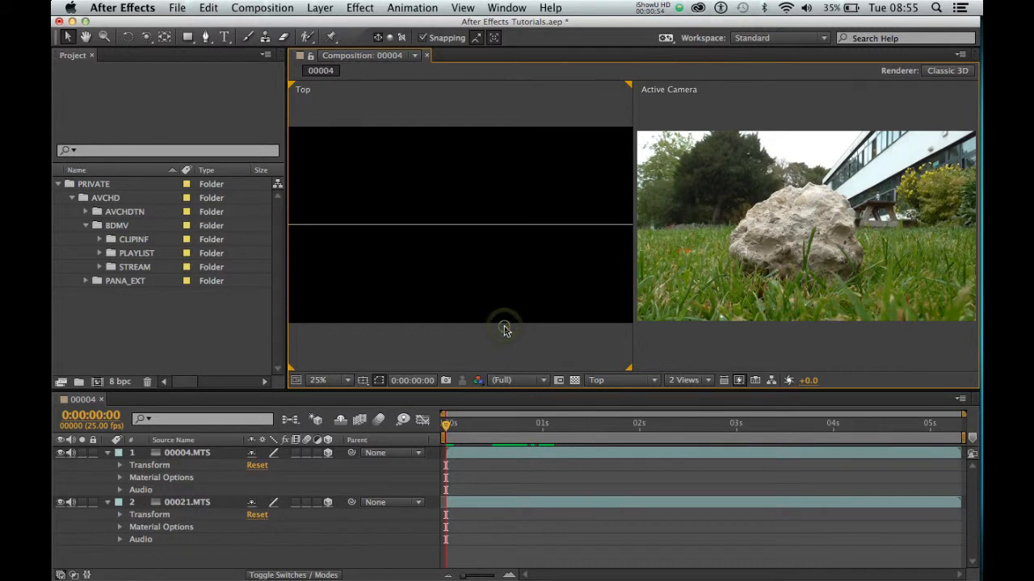
# - Change the Top view to Custom View 1
pyautogui.click(640, 383)
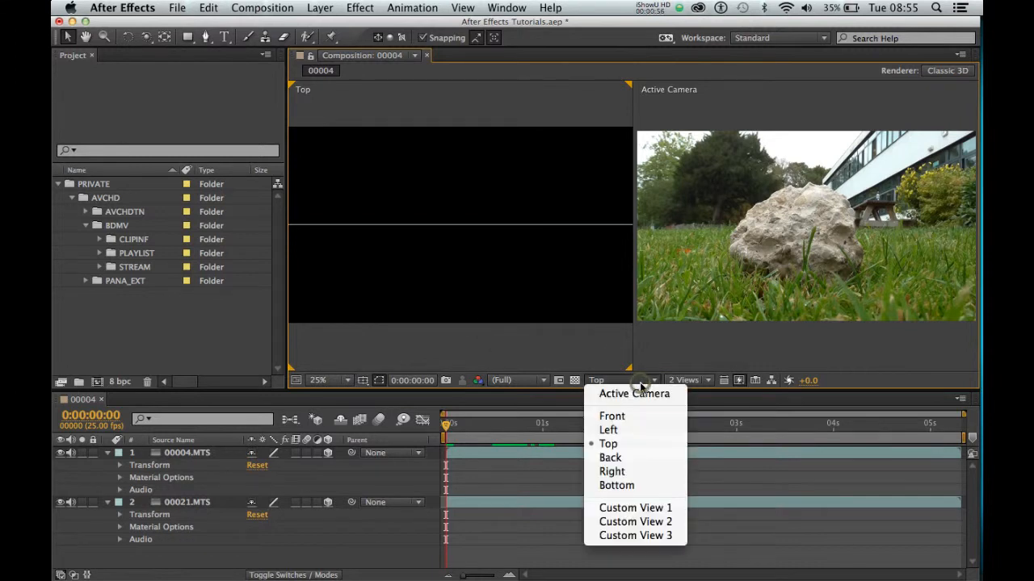
pyautogui.click(646, 509)
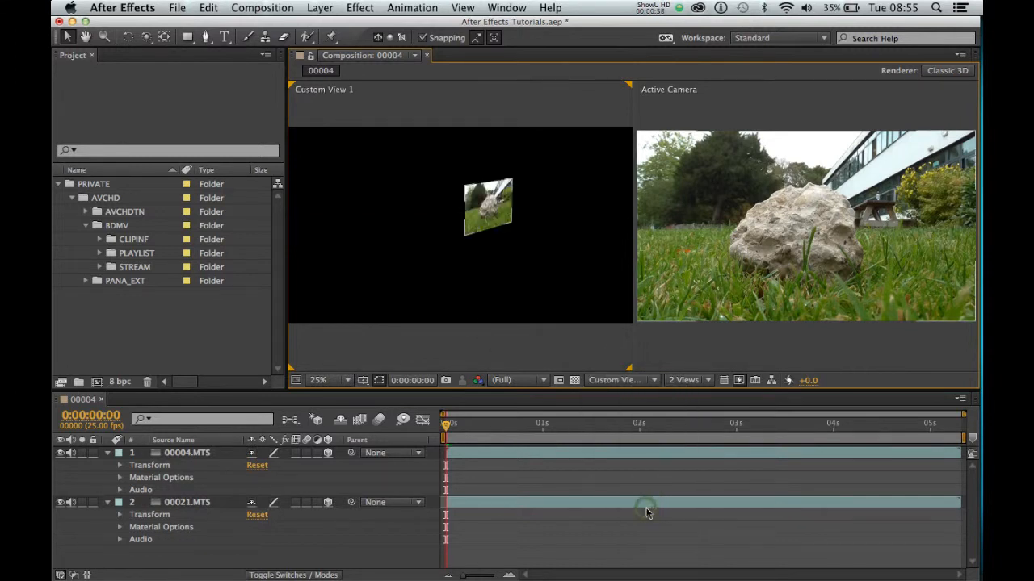
# - Slide the 00004.MTS rock layer left along its X axis until it is outside the Active Camera frame
pyautogui.click(483, 237)
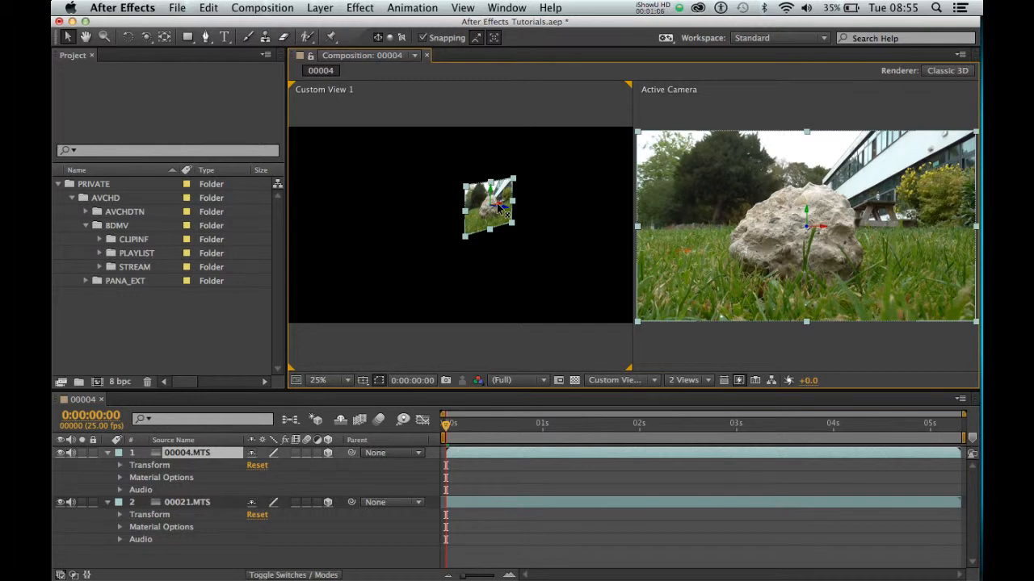
pyautogui.moveTo(498, 208); pyautogui.dragTo(326, 266)
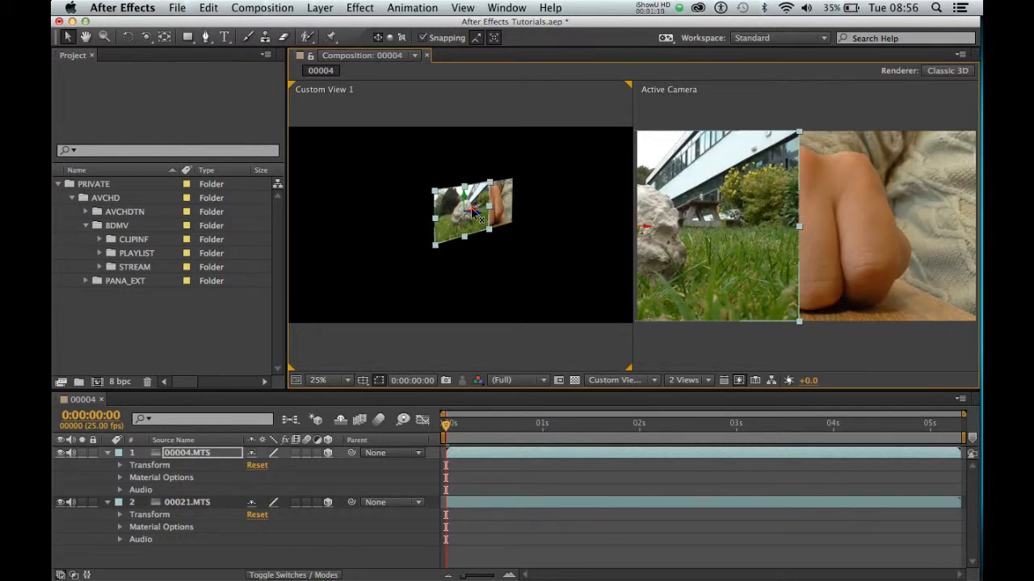
pyautogui.moveTo(471, 208); pyautogui.dragTo(323, 286)
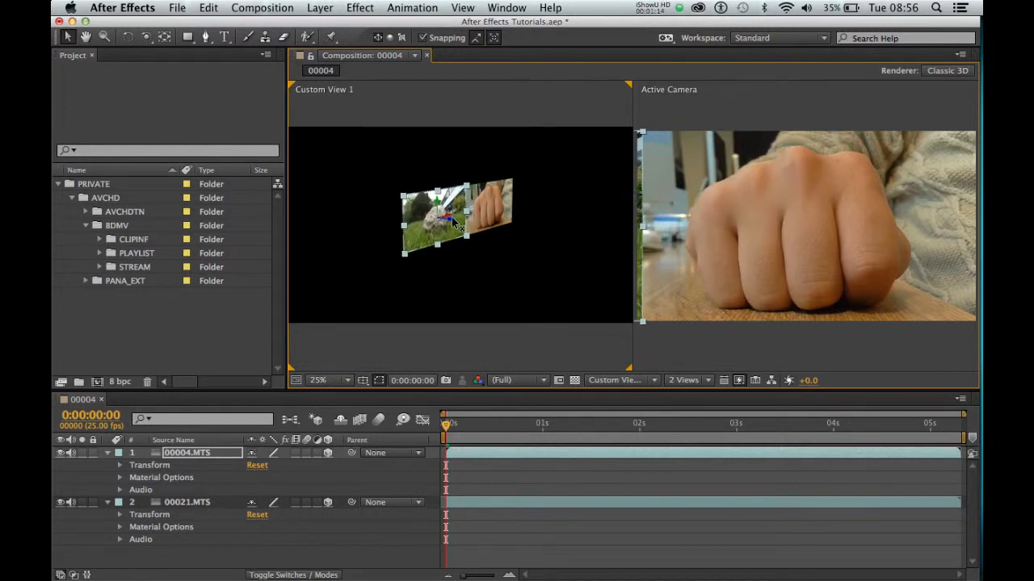
pyautogui.moveTo(450, 220); pyautogui.dragTo(415, 233)
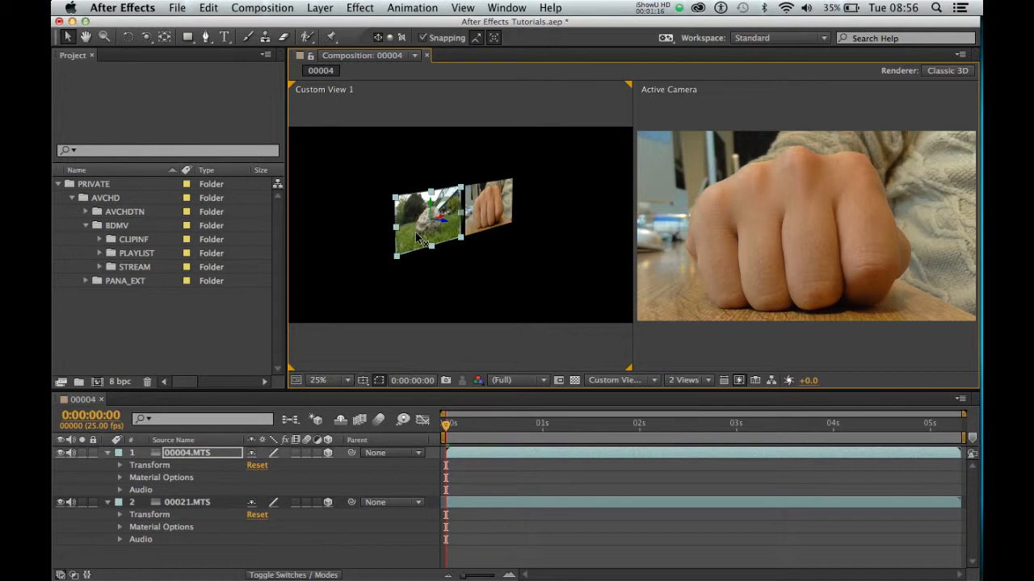
# - Push the 00021.MTS fist layer back in 3D space to a position of about 883, 540, 901
pyautogui.click(488, 214)
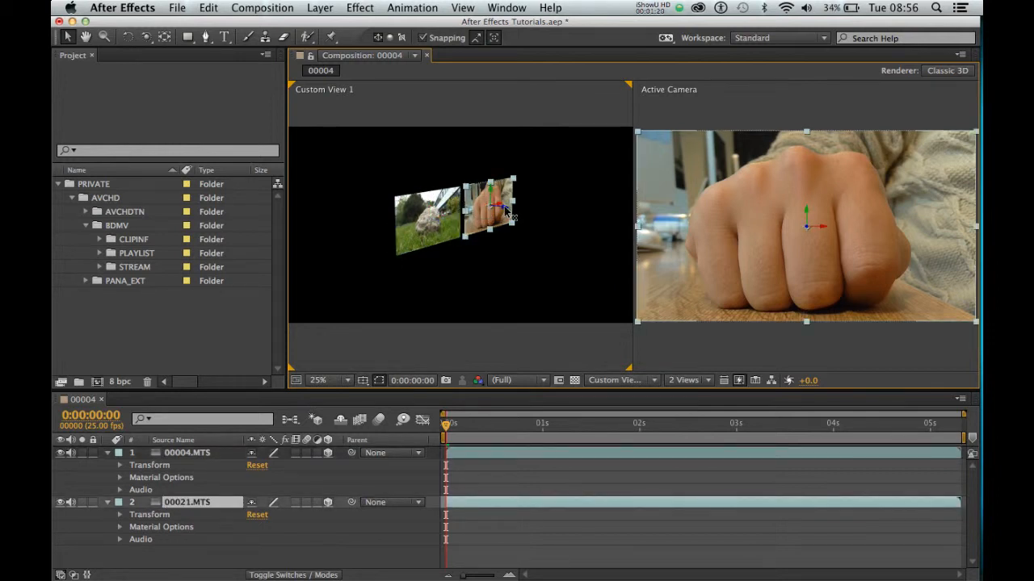
pyautogui.moveTo(498, 215); pyautogui.dragTo(400, 142)
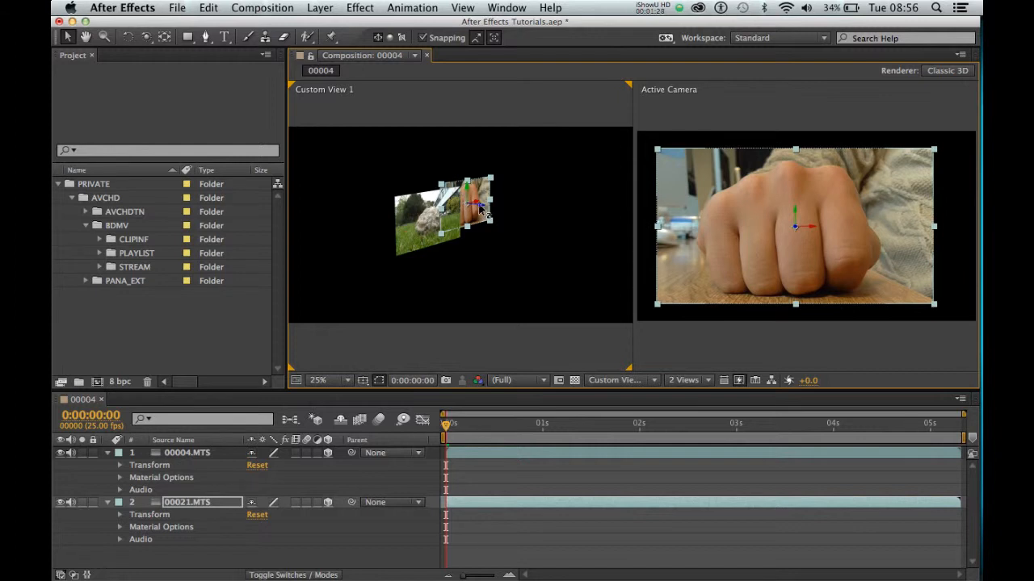
pyautogui.moveTo(479, 207); pyautogui.dragTo(430, 172)
# - Bring the 00004.MTS rock layer forward in depth and slide it right so it partly overlaps the fist in the Active Camera view
pyautogui.click(416, 231)
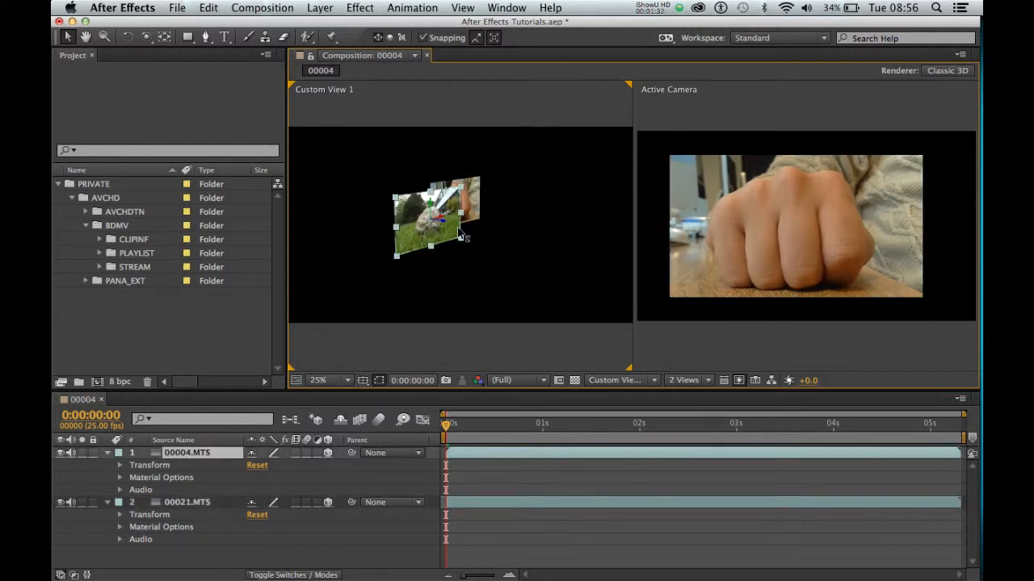
pyautogui.moveTo(460, 235)
pyautogui.mouseDown()
pyautogui.moveTo(506, 247)
pyautogui.moveTo(470, 234)
pyautogui.mouseUp()
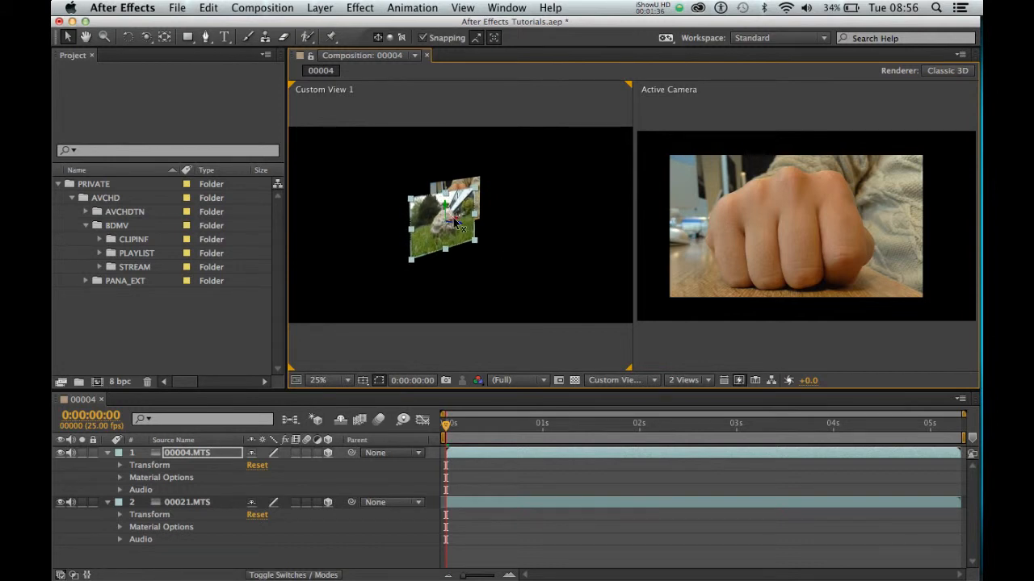
pyautogui.moveTo(453, 217); pyautogui.dragTo(563, 152)
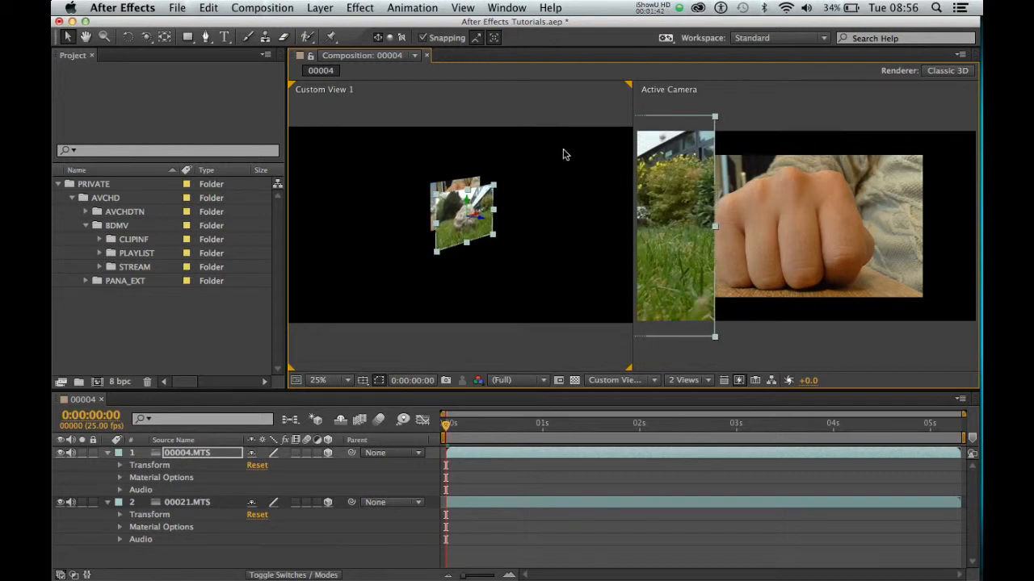
pyautogui.click(777, 256)
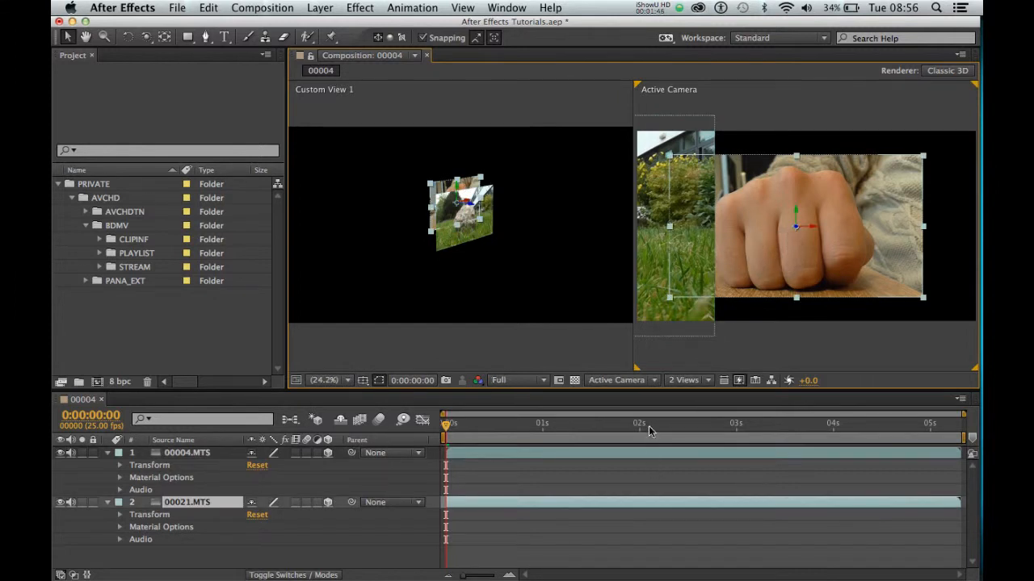
pyautogui.click(654, 381)
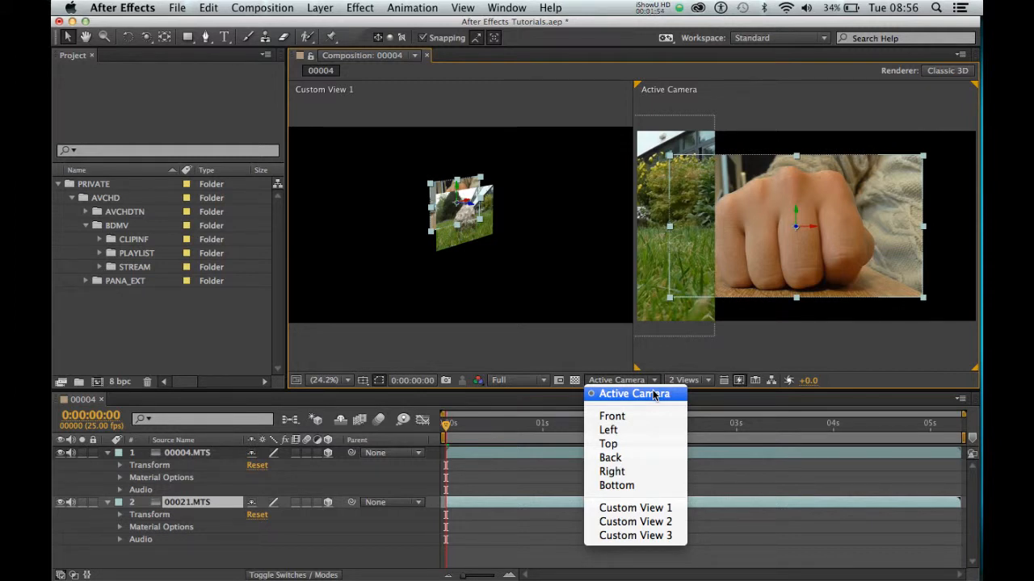
pyautogui.click(677, 360)
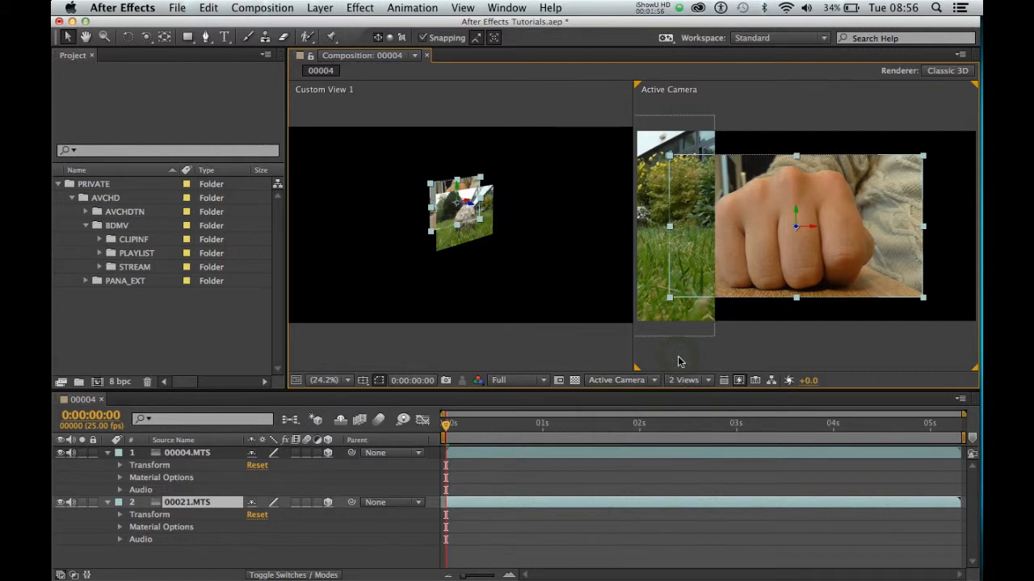
pyautogui.click(732, 127)
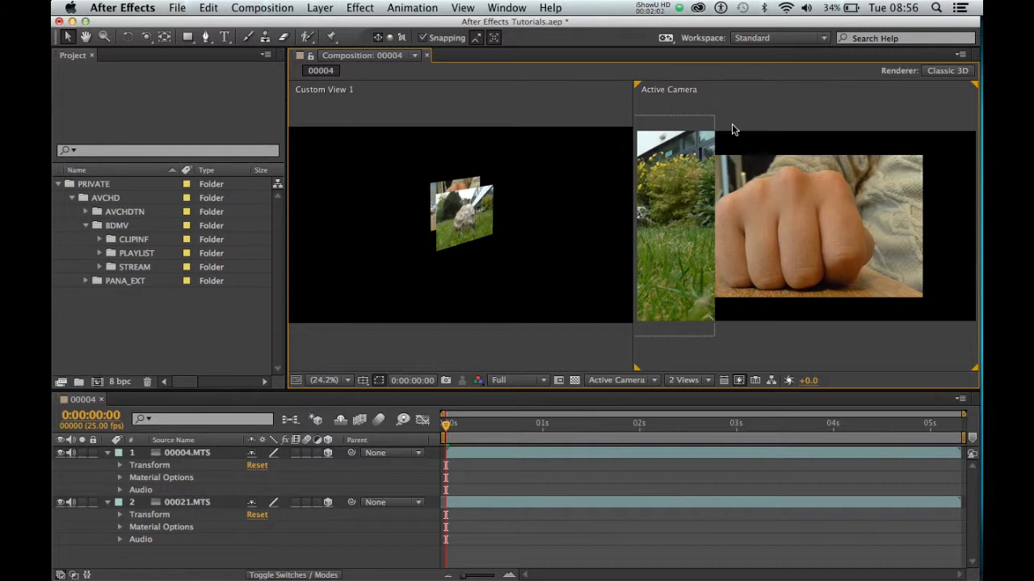
# - Push the 00004.MTS rock layer back along its Z axis to a depth of about 175
pyautogui.click(462, 244)
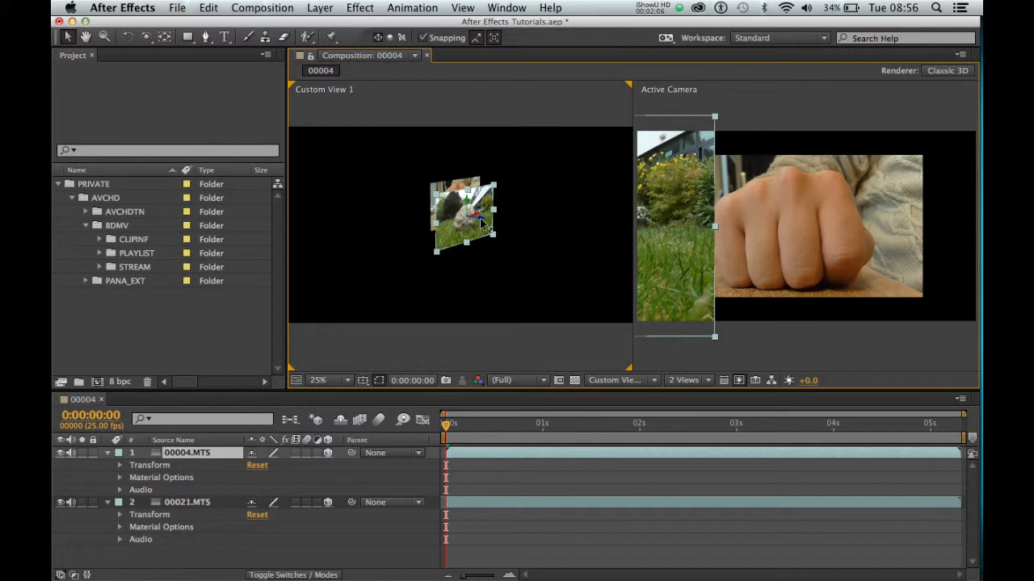
pyautogui.moveTo(483, 226); pyautogui.dragTo(390, 173)
pyautogui.click(555, 264)
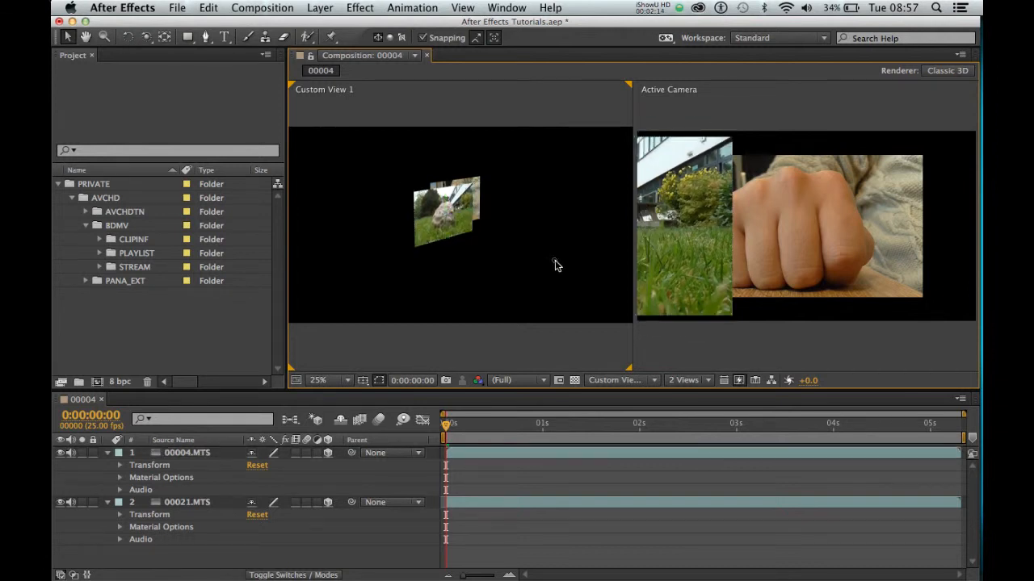
pyautogui.click(428, 234)
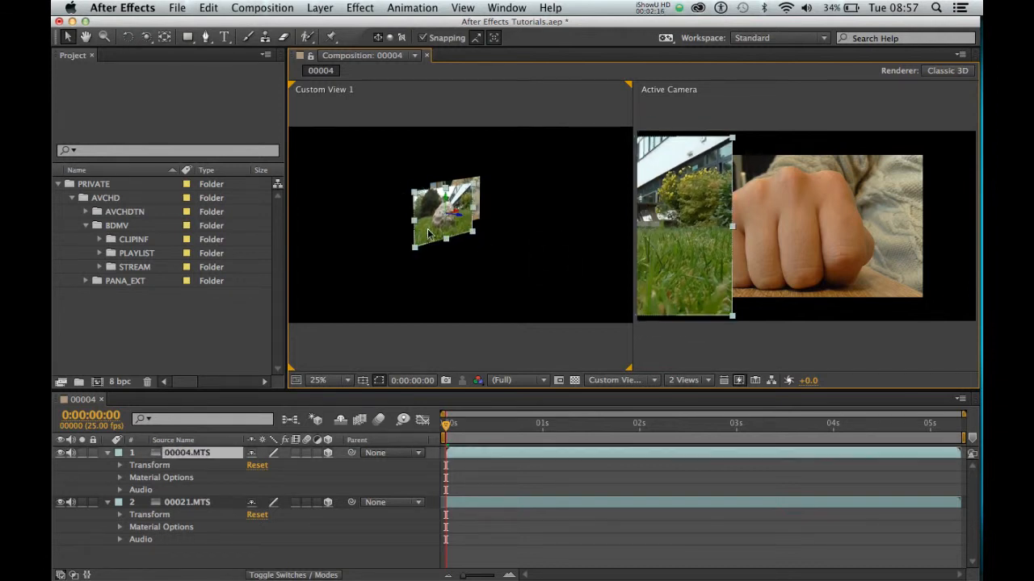
pyautogui.click(717, 267)
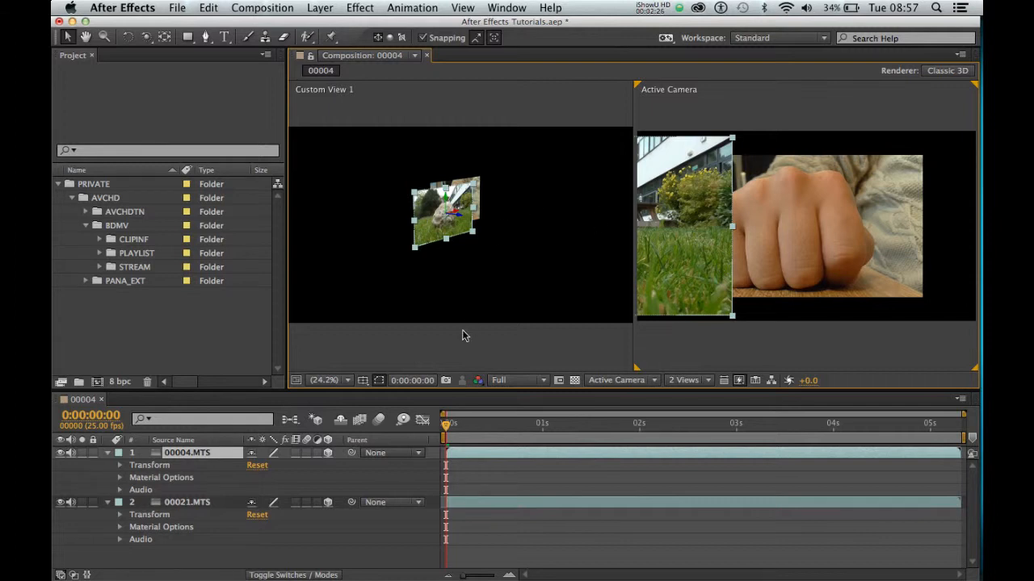
# - Set Position keyframes at 0:00:00:00 on both the 00004.MTS and 00021.MTS layers
pyautogui.click(119, 466)
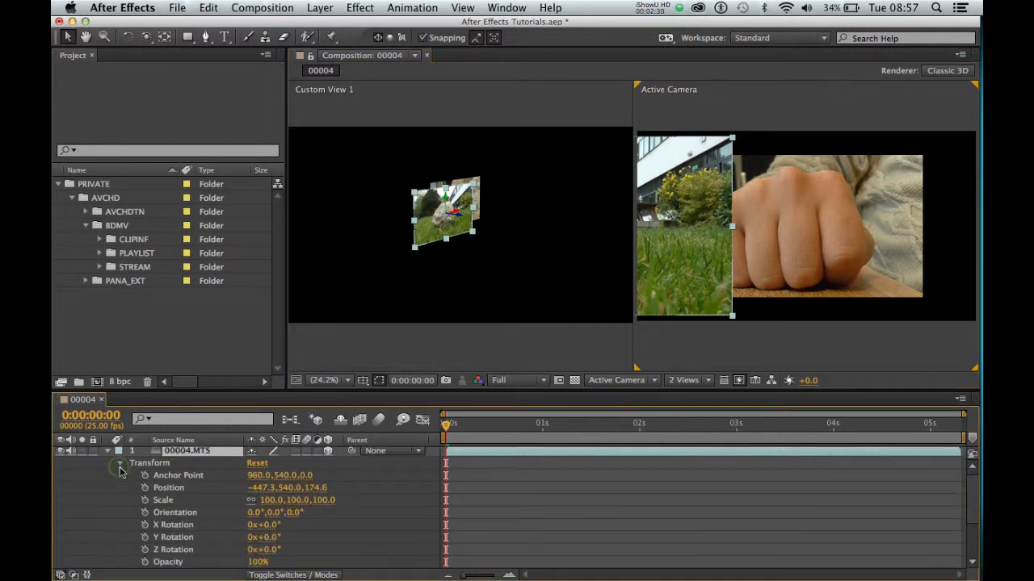
pyautogui.click(145, 488)
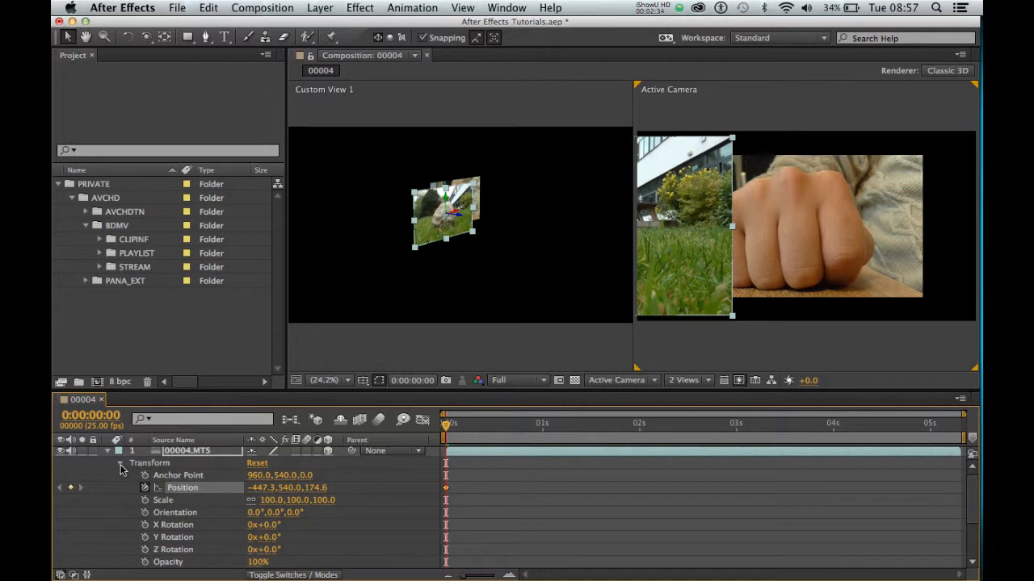
pyautogui.click(120, 465)
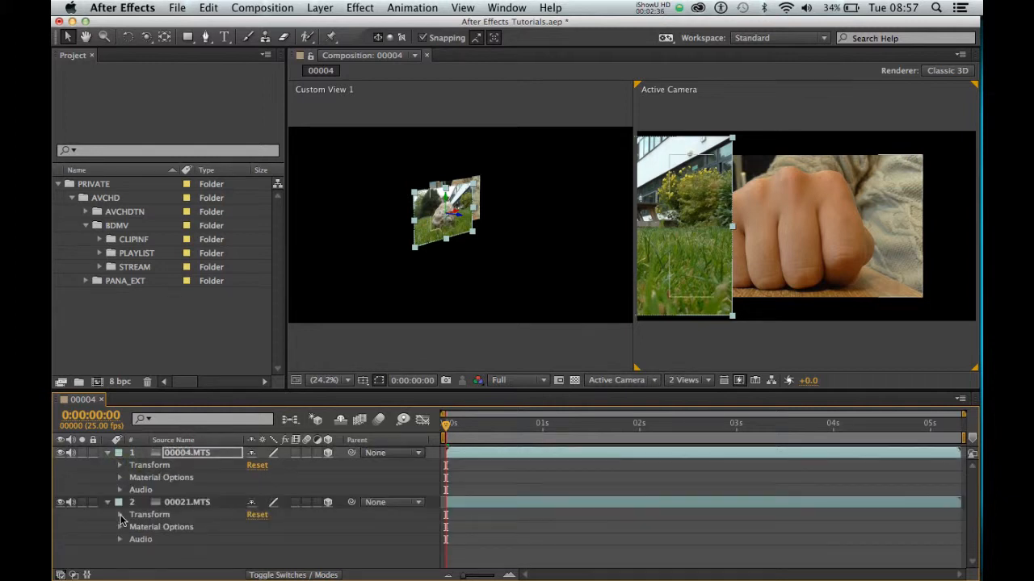
pyautogui.click(120, 515)
pyautogui.click(146, 488)
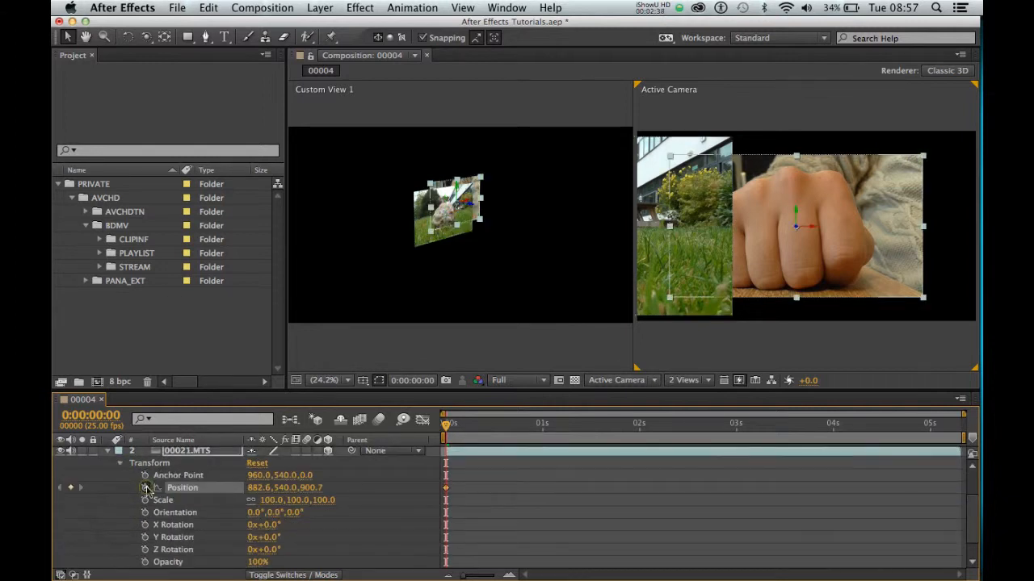
pyautogui.click(120, 463)
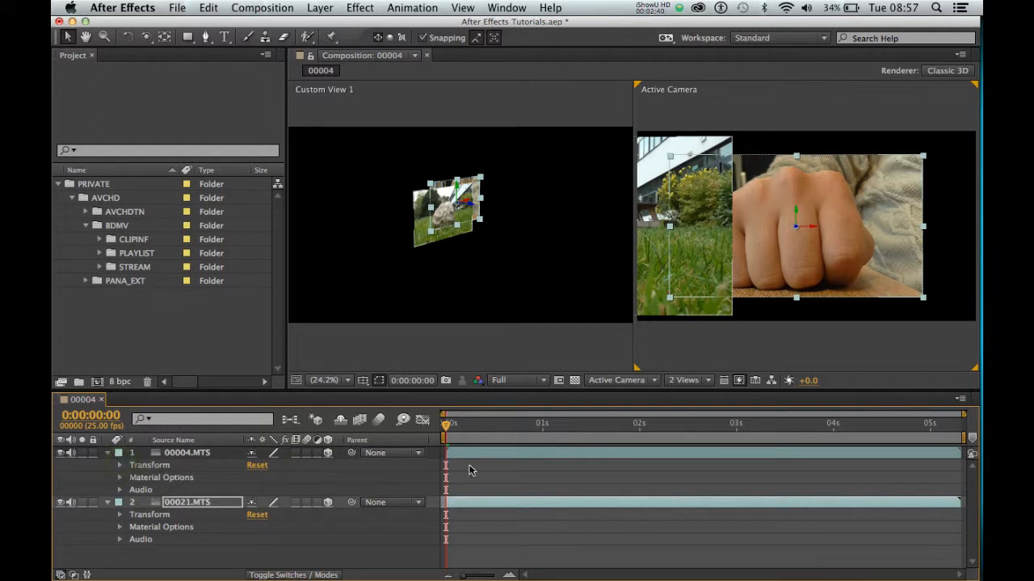
# - At 0:00:01:00, push the 00021.MTS fist layer farther back in 3D space and shift it left, keyframing its new position
pyautogui.moveTo(448, 429); pyautogui.dragTo(540, 432)
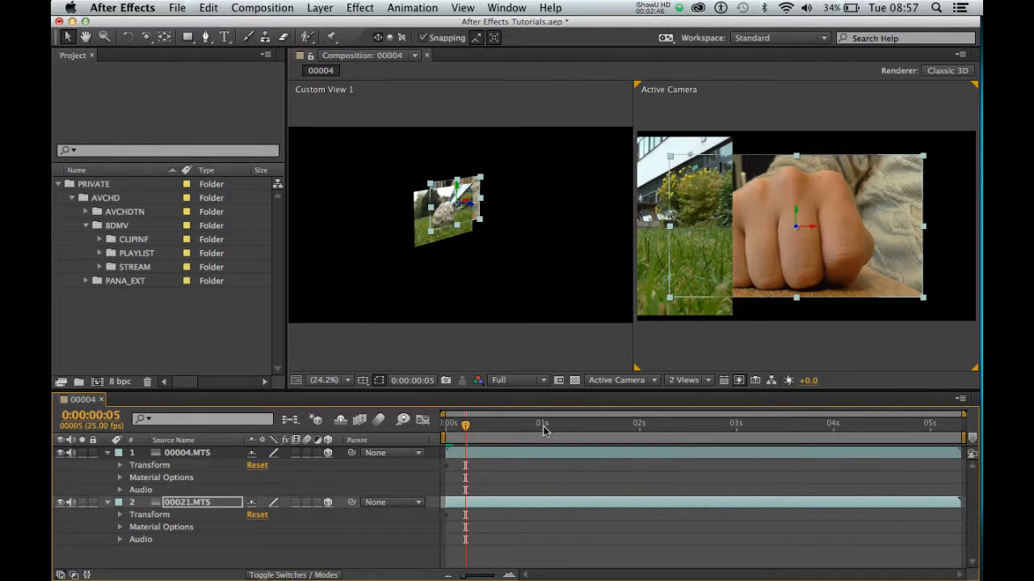
pyautogui.click(543, 431)
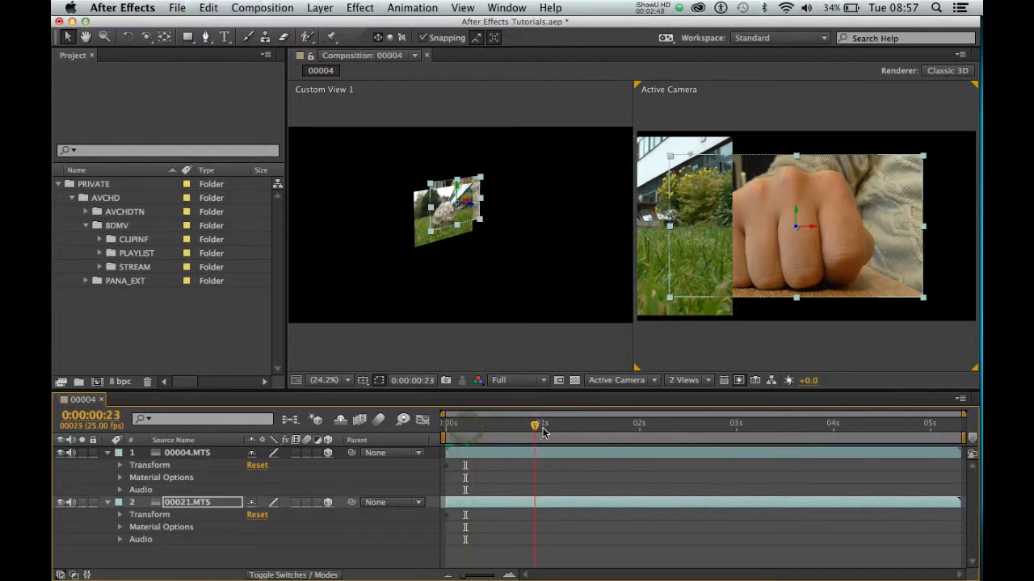
pyautogui.moveTo(543, 428); pyautogui.dragTo(542, 428)
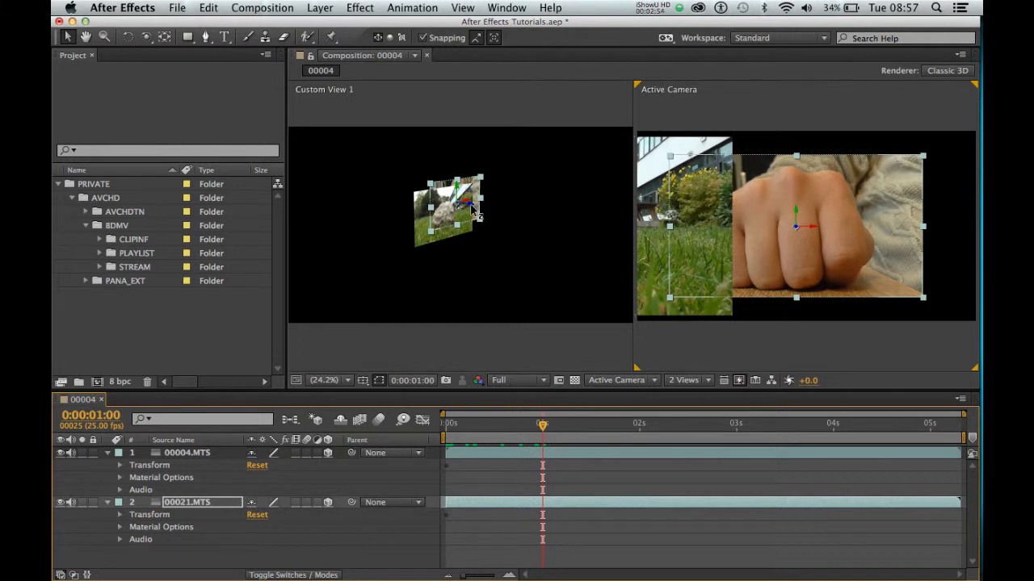
pyautogui.moveTo(473, 211); pyautogui.dragTo(332, 155)
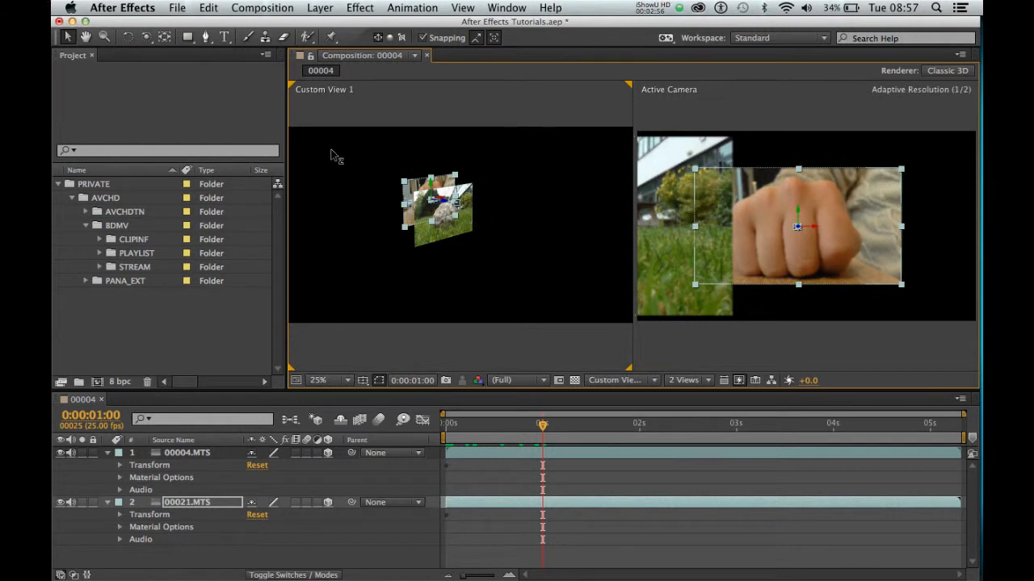
pyautogui.moveTo(448, 206); pyautogui.dragTo(326, 159)
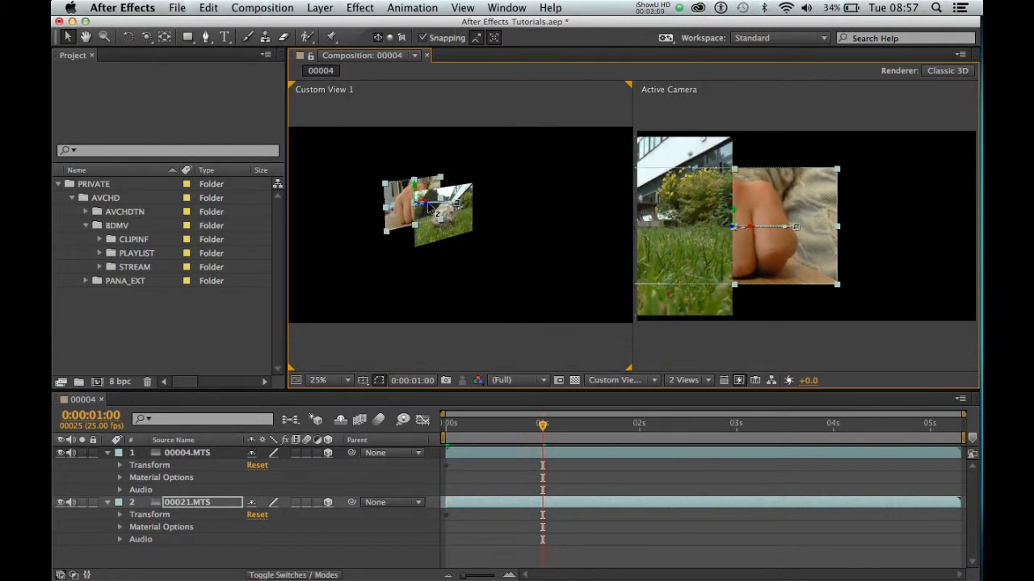
pyautogui.moveTo(436, 212); pyautogui.dragTo(319, 147)
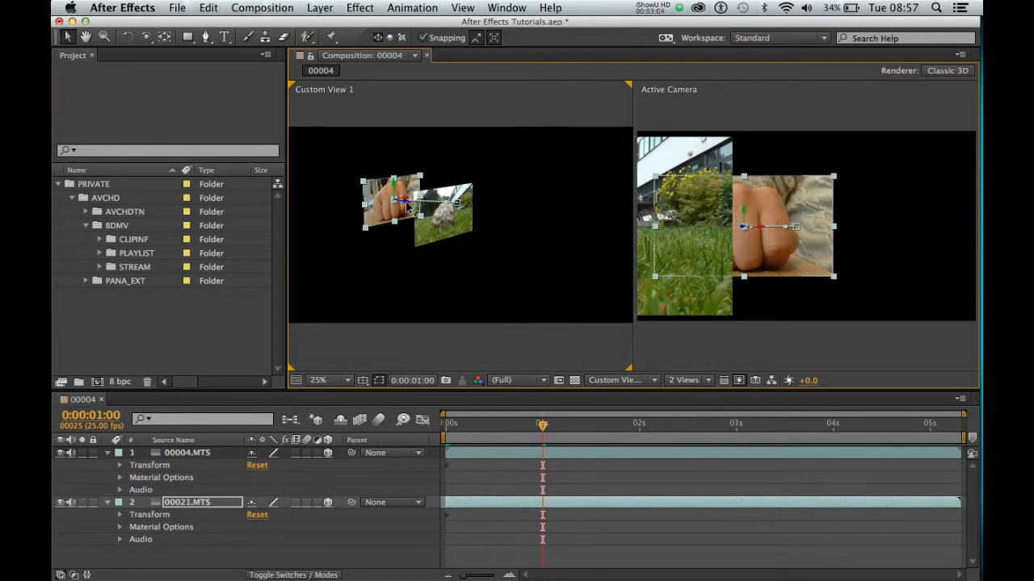
pyautogui.moveTo(408, 208); pyautogui.dragTo(275, 146)
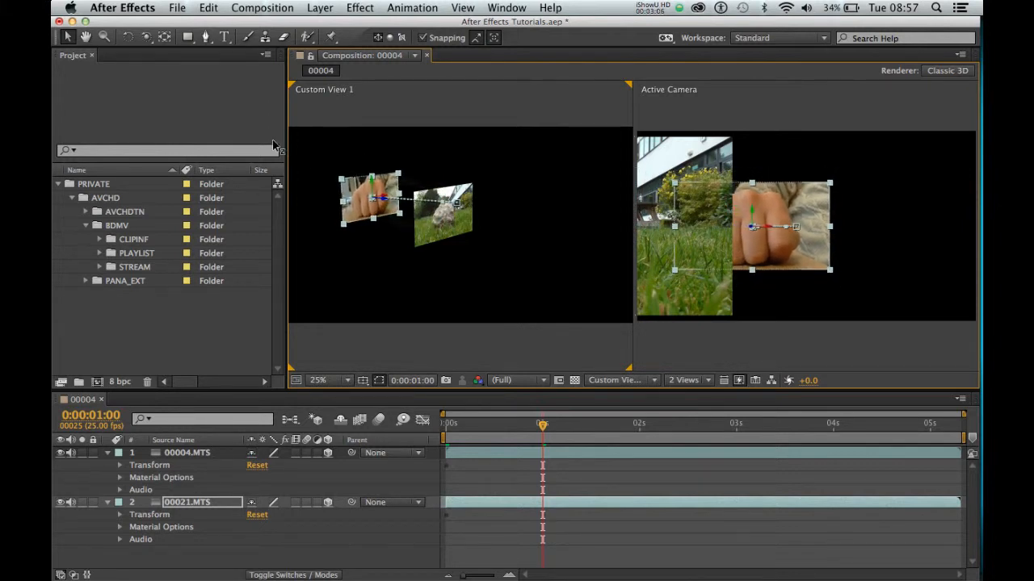
# - At 0:00:01:00, slide the 00004.MTS rock layer right along its X axis until it clears the fist in the Active Camera view
pyautogui.click(433, 238)
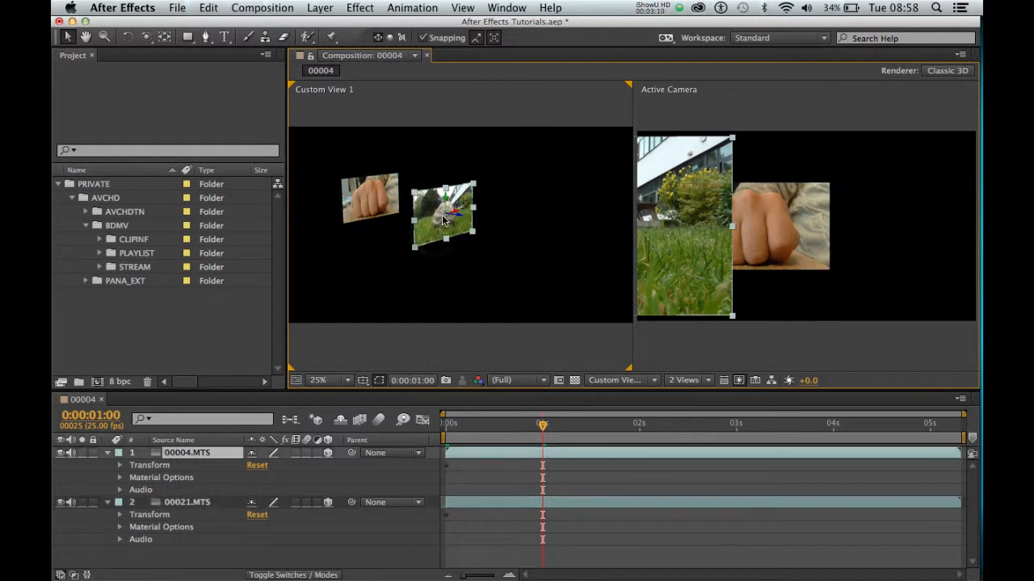
pyautogui.moveTo(456, 217); pyautogui.dragTo(615, 148)
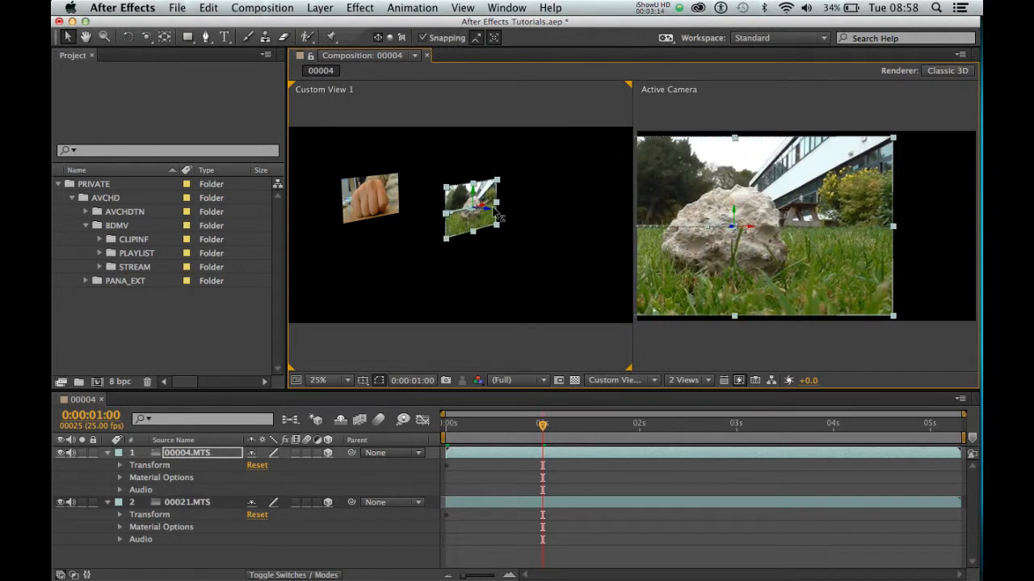
pyautogui.moveTo(485, 208); pyautogui.dragTo(637, 128)
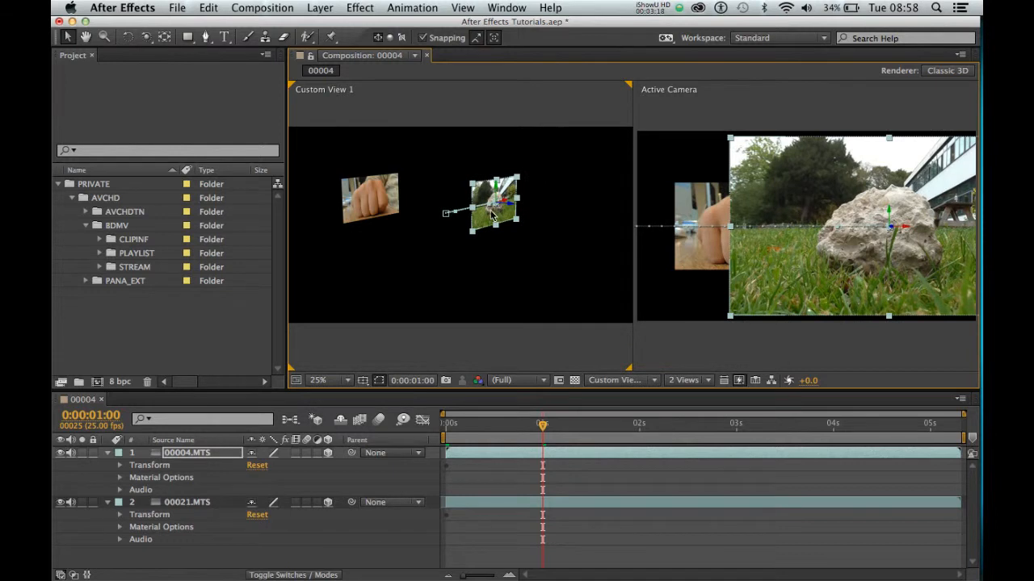
pyautogui.moveTo(507, 203); pyautogui.dragTo(604, 125)
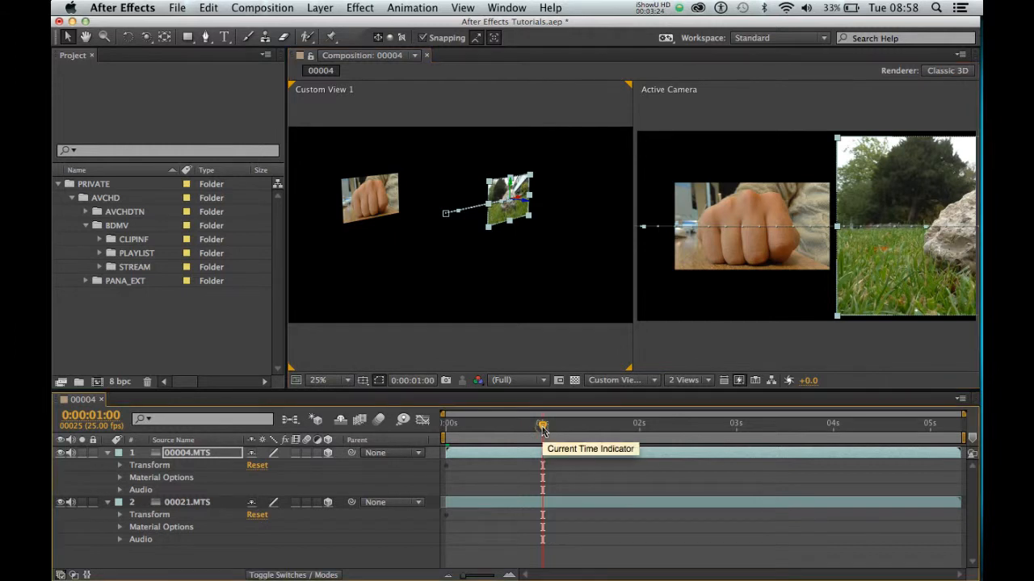
# - Scrub the timeline between 0 and 1 second to review the movement of both layers
pyautogui.moveTo(541, 429); pyautogui.dragTo(462, 423)
pyautogui.moveTo(447, 423); pyautogui.dragTo(441, 423)
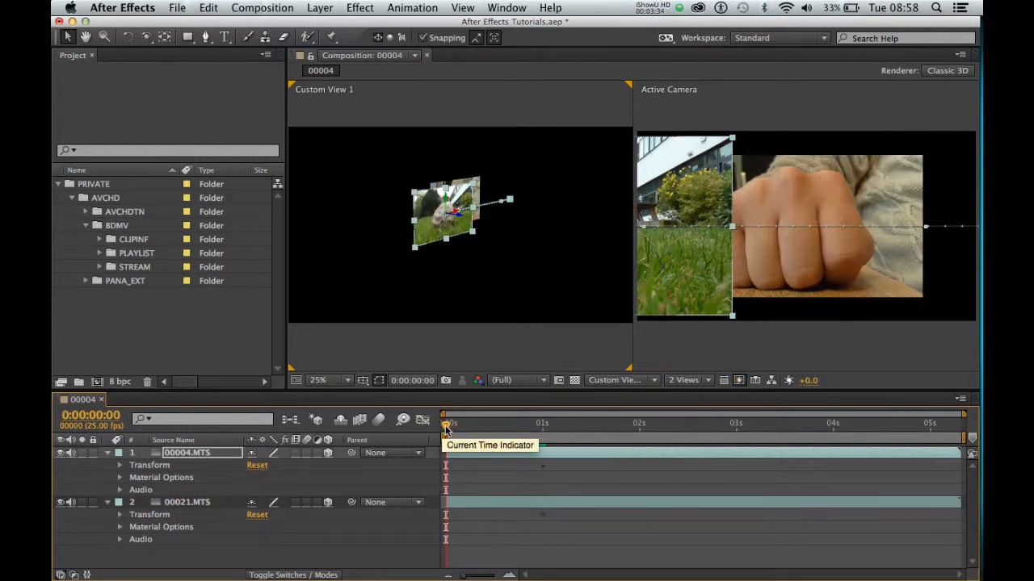
pyautogui.moveTo(447, 429); pyautogui.dragTo(537, 422)
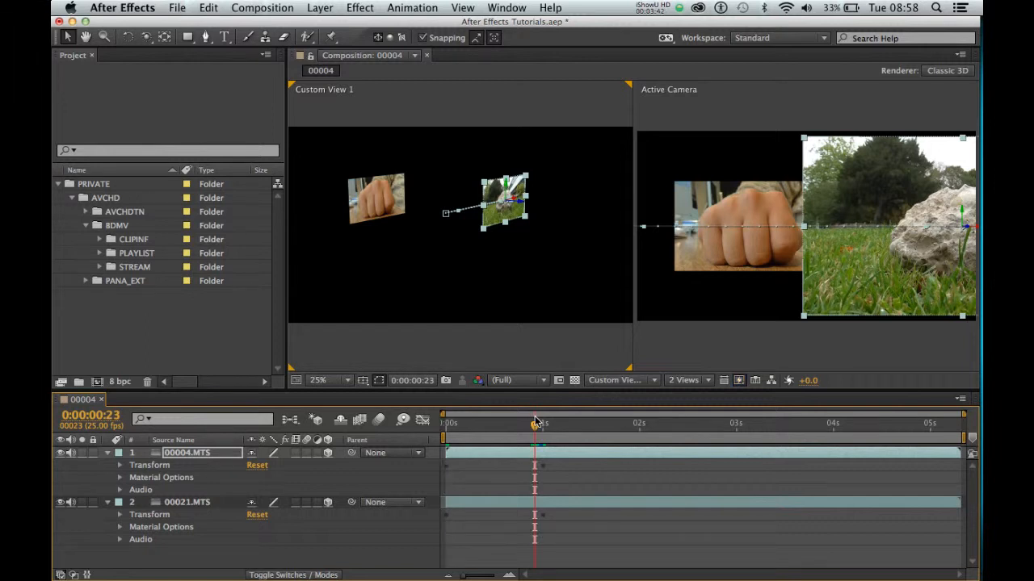
# - Display the Preview panel, undock it as a floating window and place it over the Active Camera view's upper corner
pyautogui.click(507, 7)
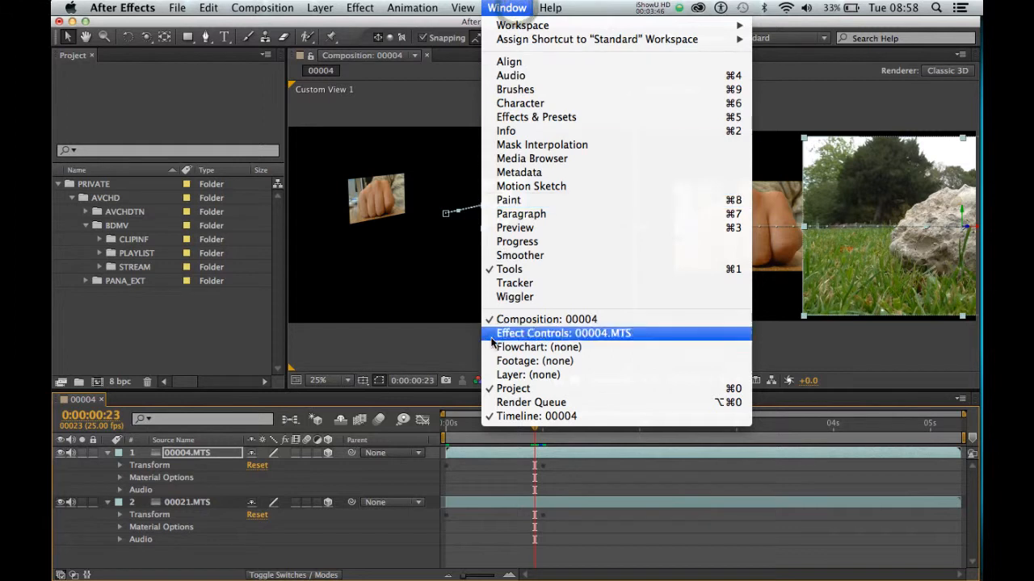
pyautogui.click(515, 227)
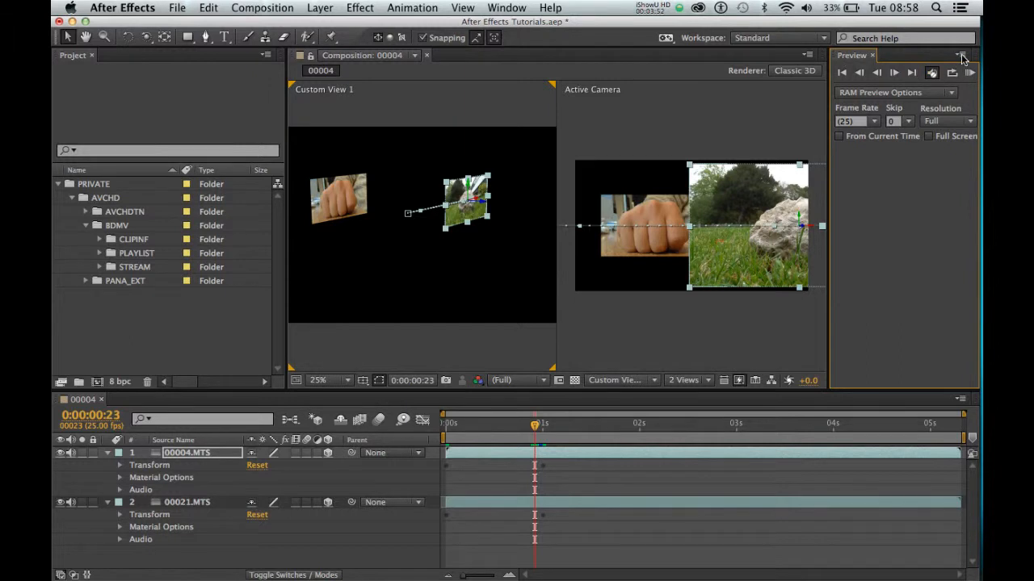
pyautogui.click(963, 56)
pyautogui.click(929, 67)
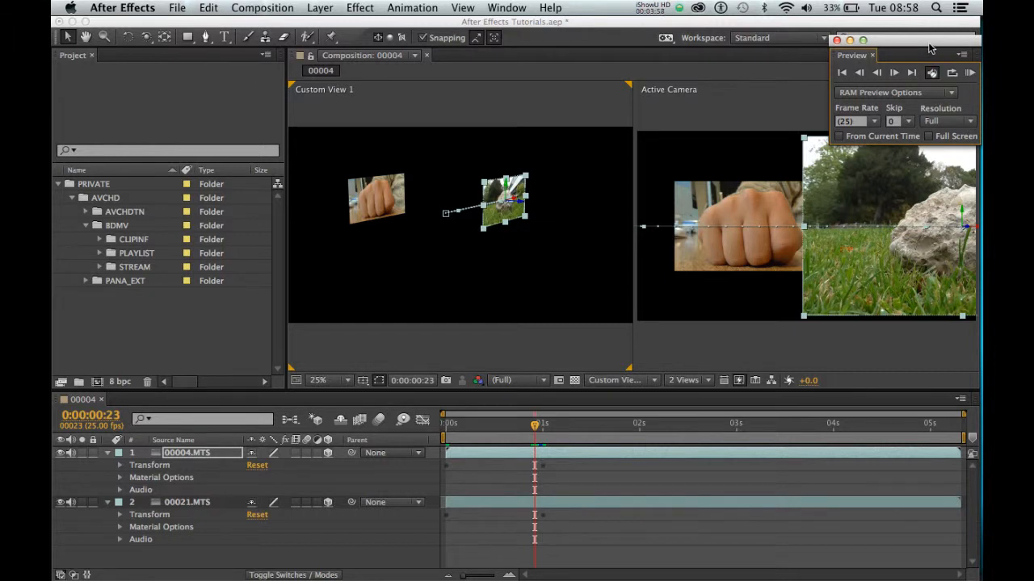
pyautogui.moveTo(931, 48); pyautogui.dragTo(926, 38)
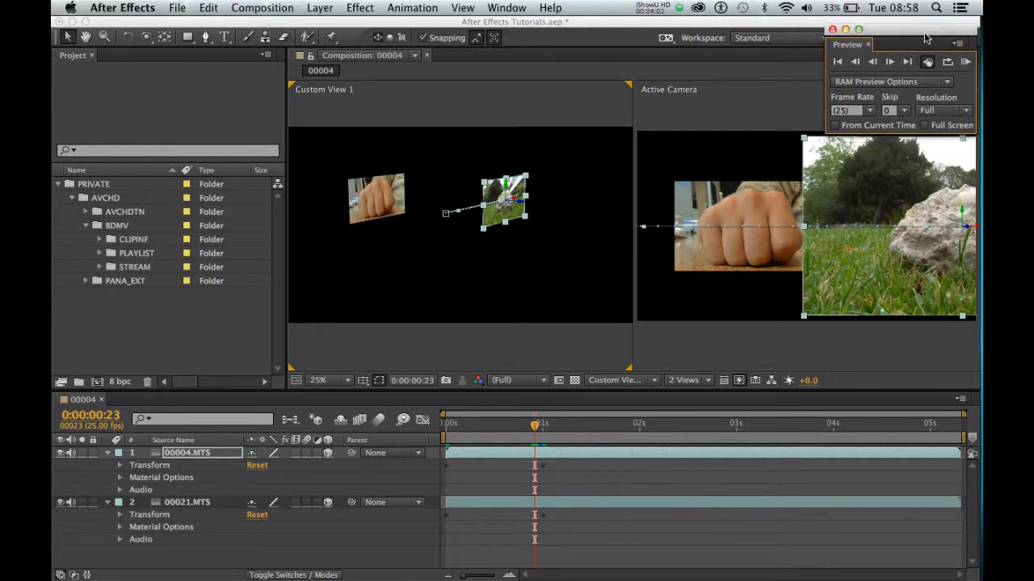
# - Set both the RAM preview resolution and the composition view resolution to Half
pyautogui.click(963, 116)
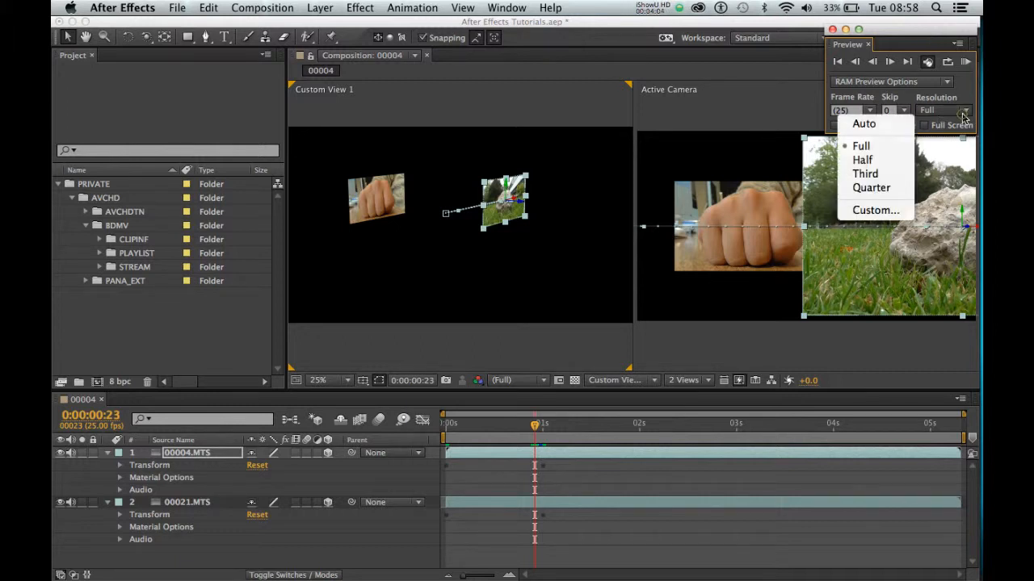
pyautogui.click(885, 161)
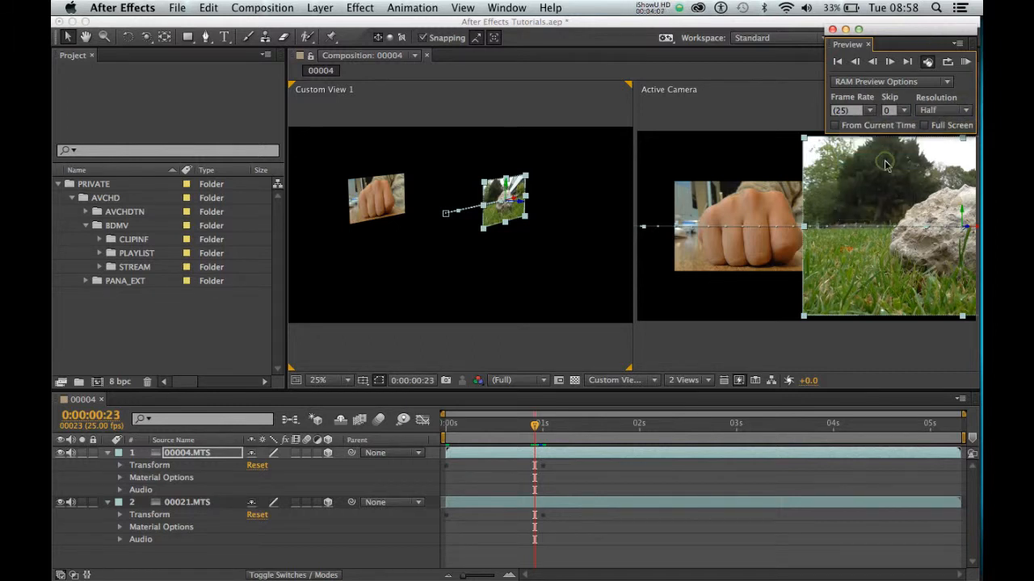
pyautogui.click(531, 384)
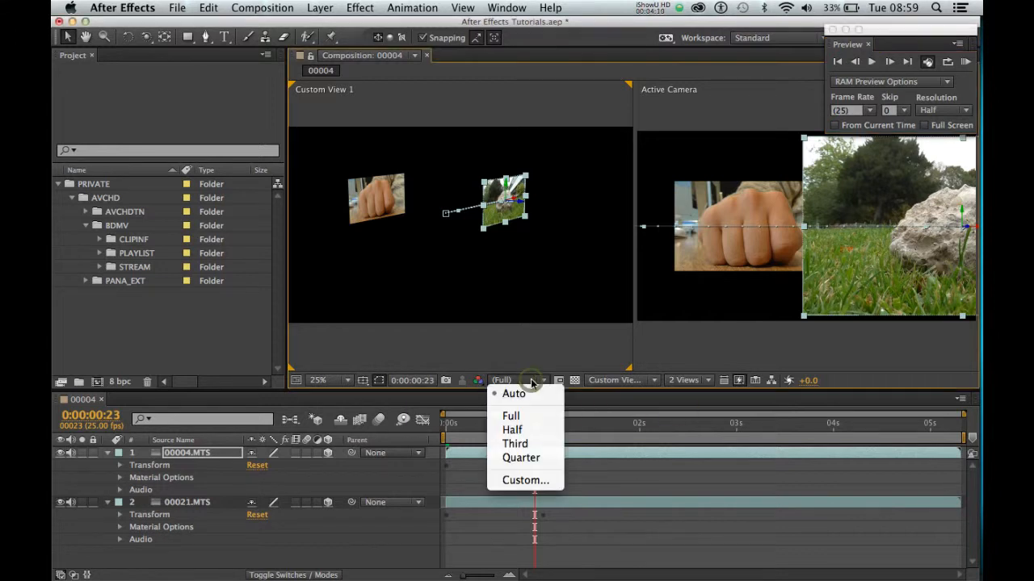
pyautogui.click(511, 430)
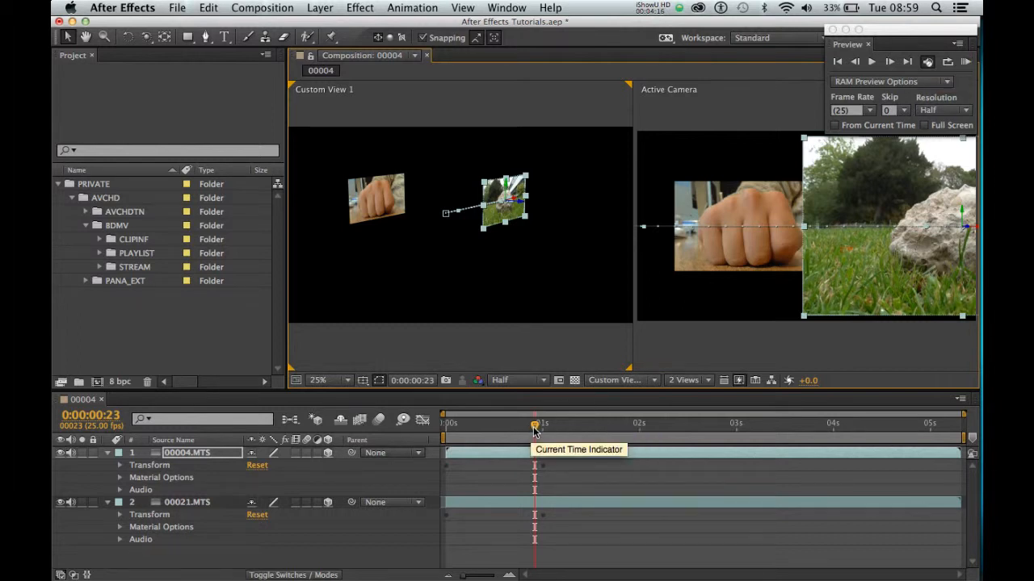
# - Return to 0:00:00:00 and shorten the work area so it ends at about 1.6 seconds
pyautogui.moveTo(533, 431); pyautogui.dragTo(435, 428)
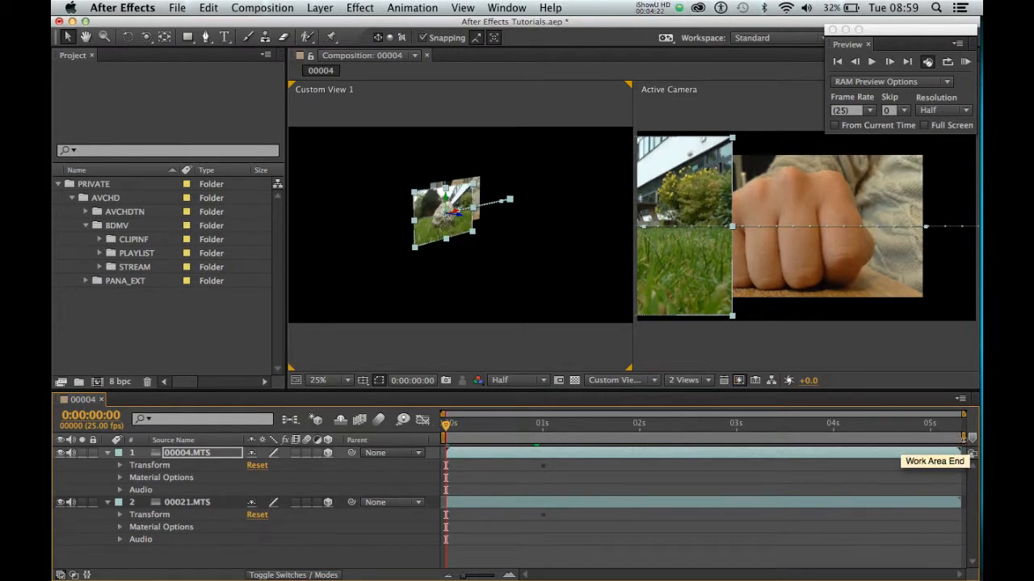
pyautogui.moveTo(963, 438)
pyautogui.mouseDown()
pyautogui.moveTo(718, 436)
pyautogui.moveTo(717, 424)
pyautogui.moveTo(609, 436)
pyautogui.mouseUp()
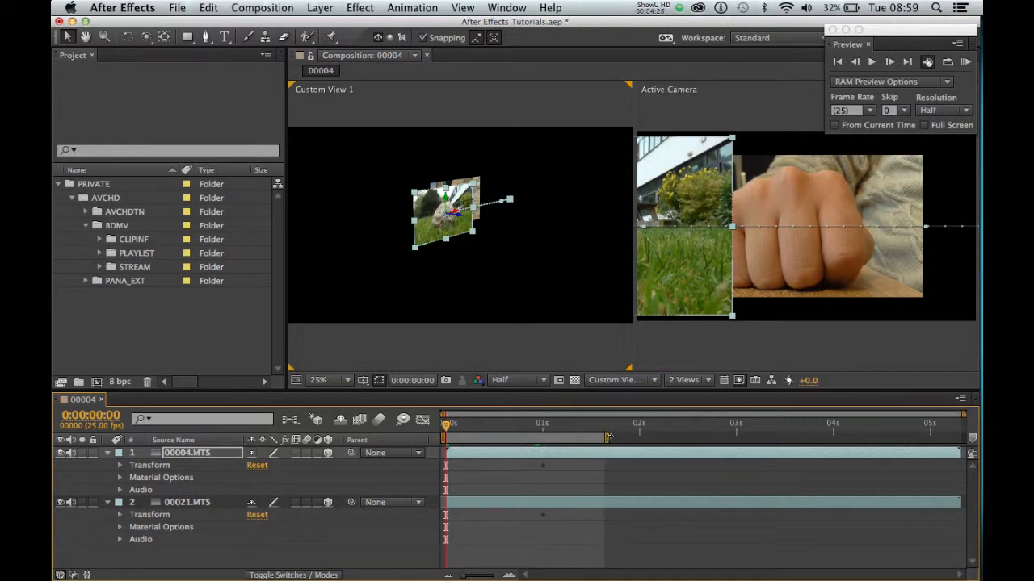
# - Reselect Half resolution for the RAM preview and the Active Camera view, and play a RAM preview of the work area
pyautogui.click(964, 111)
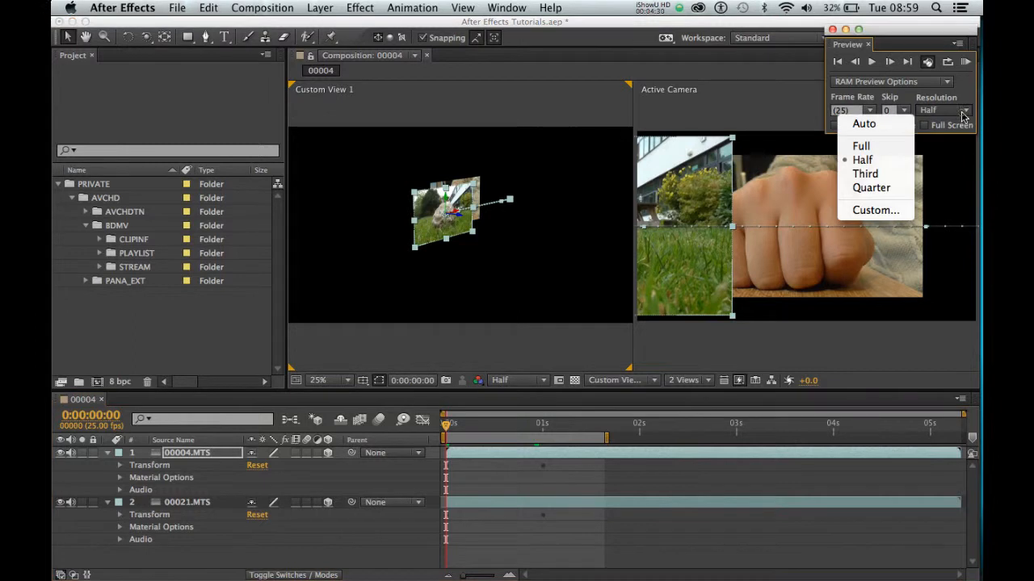
pyautogui.click(879, 162)
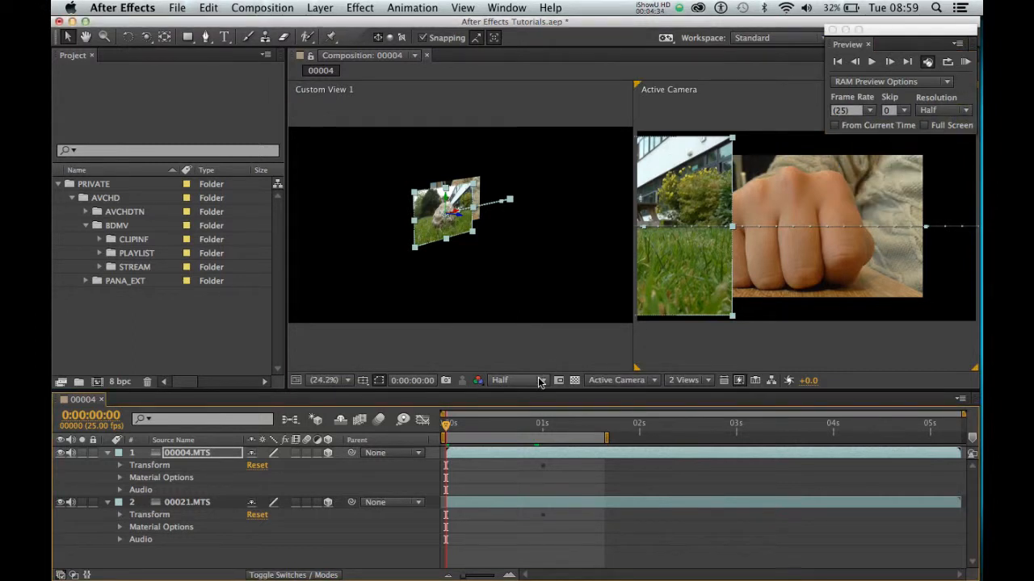
pyautogui.click(540, 382)
pyautogui.click(507, 433)
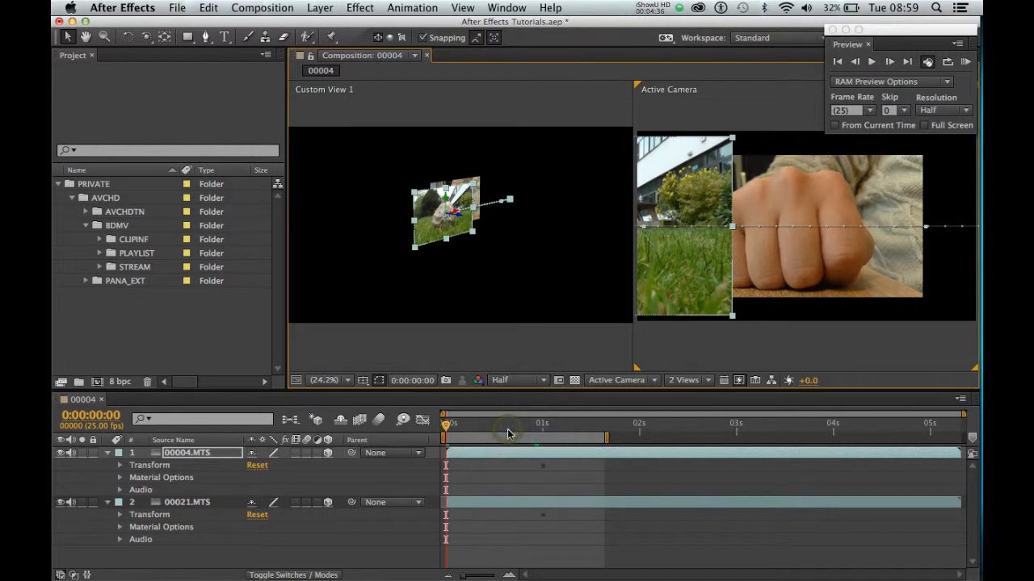
pyautogui.click(966, 64)
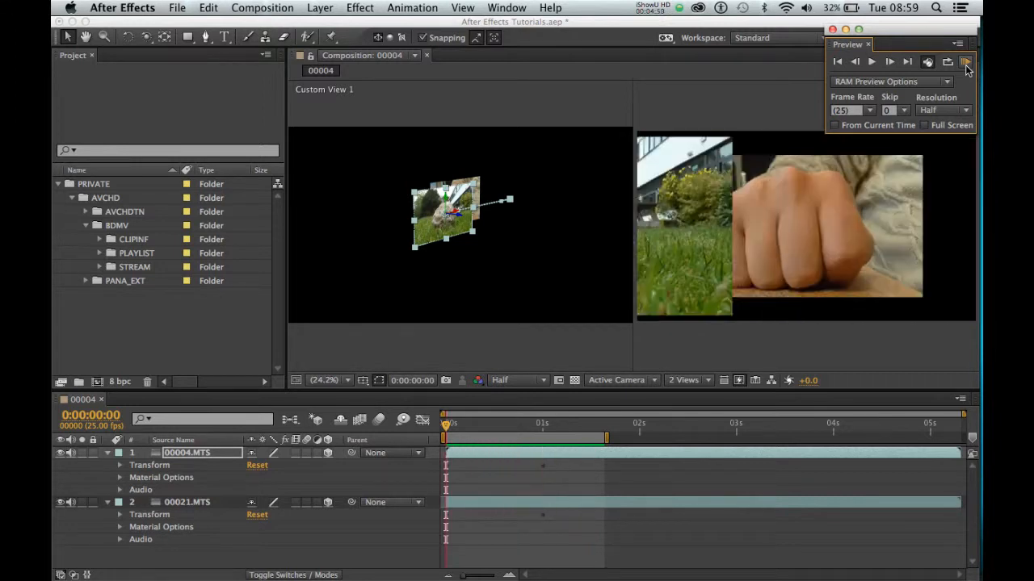
pyautogui.click(965, 66)
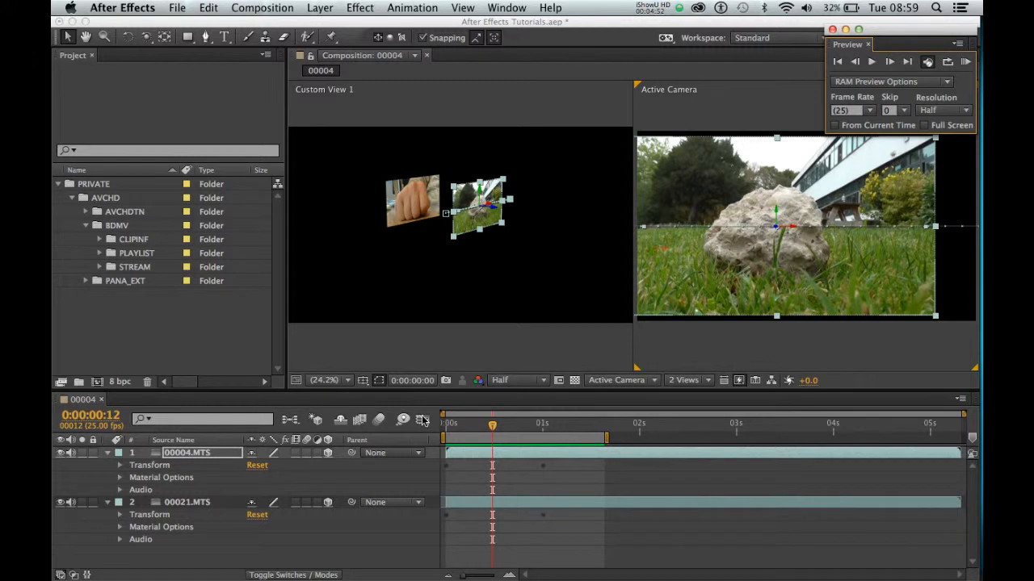
# - Go back to the start of the timeline and replay the RAM preview of the layers' movement
pyautogui.moveTo(495, 431); pyautogui.dragTo(430, 420)
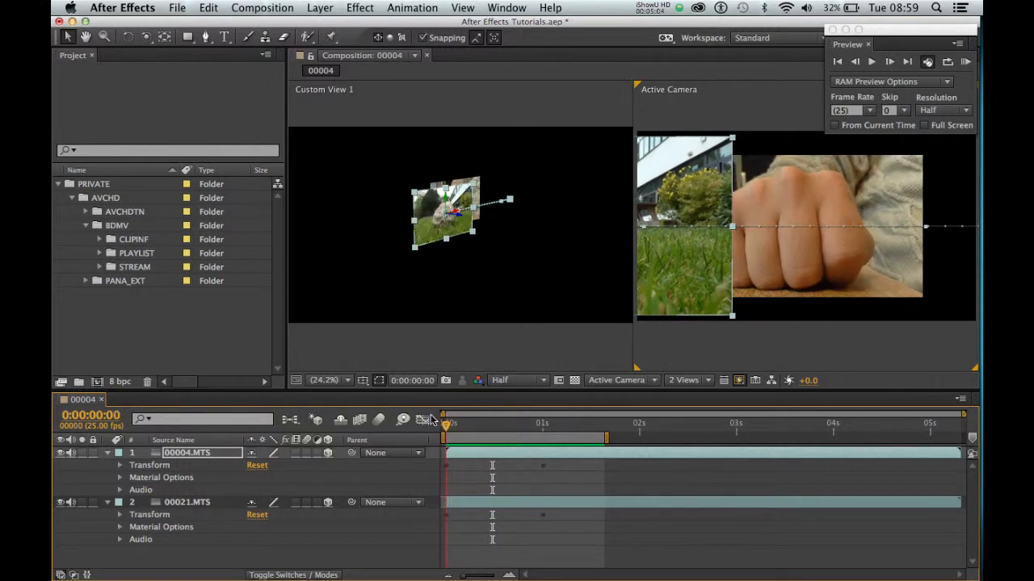
pyautogui.click(967, 66)
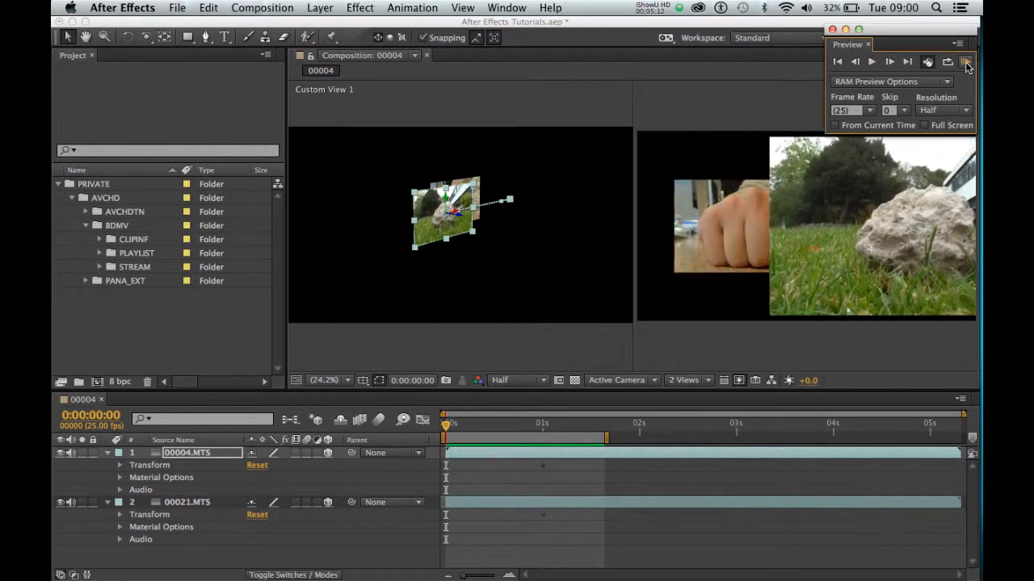
pyautogui.click(967, 67)
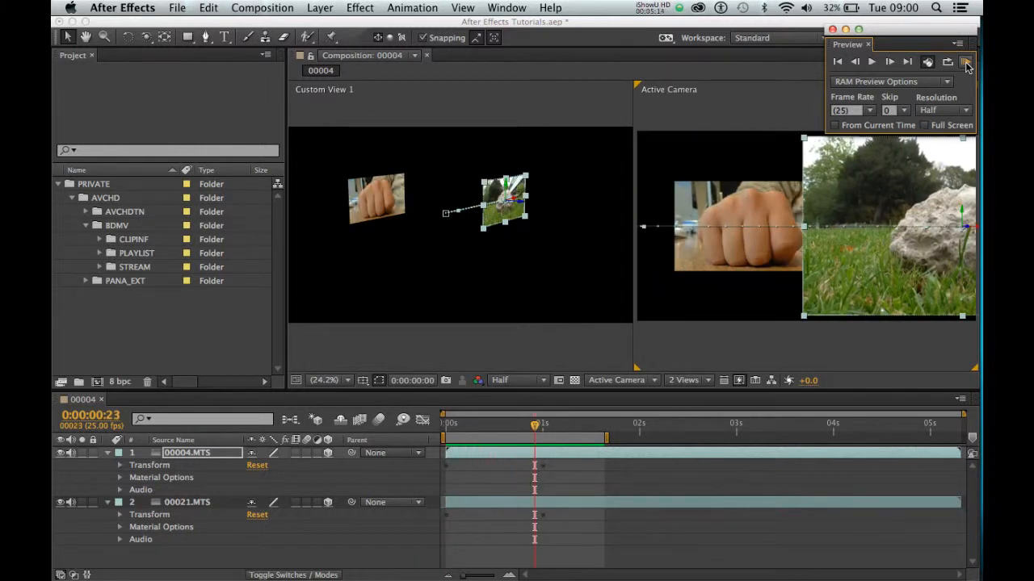